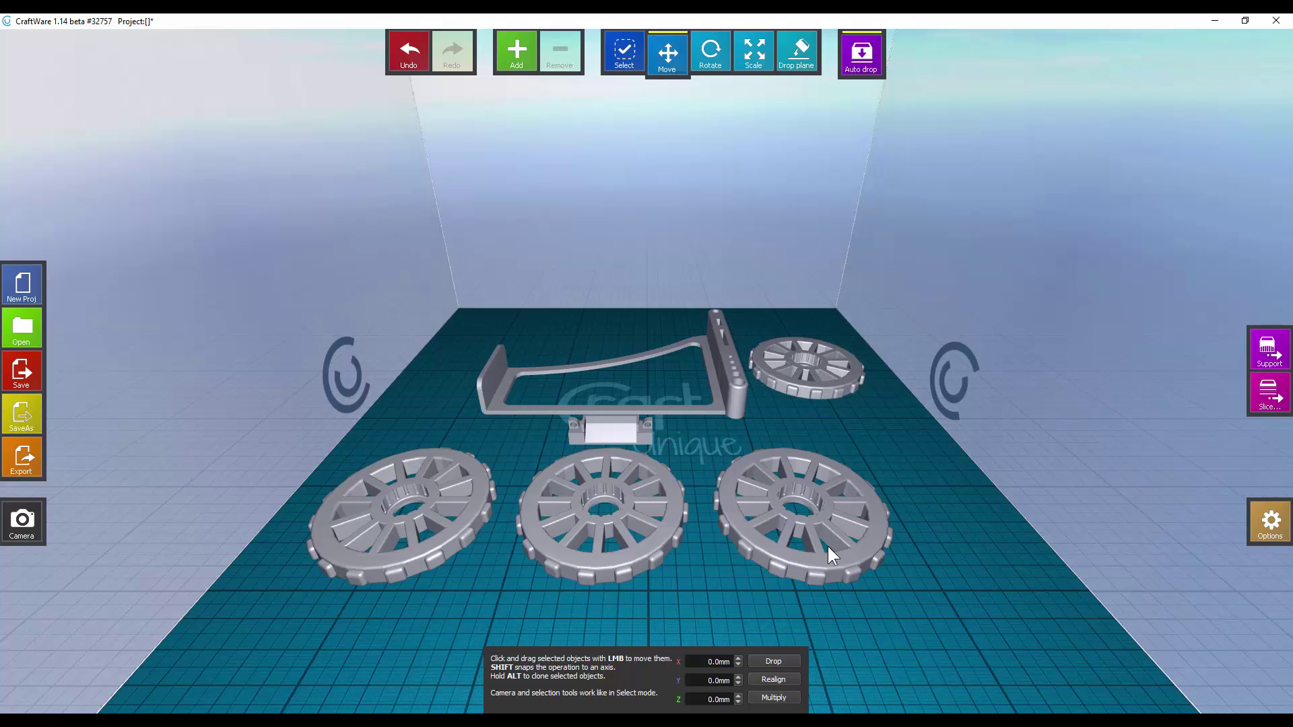
pyautogui.click(610, 431)
pyautogui.scroll(8, 647, 431)
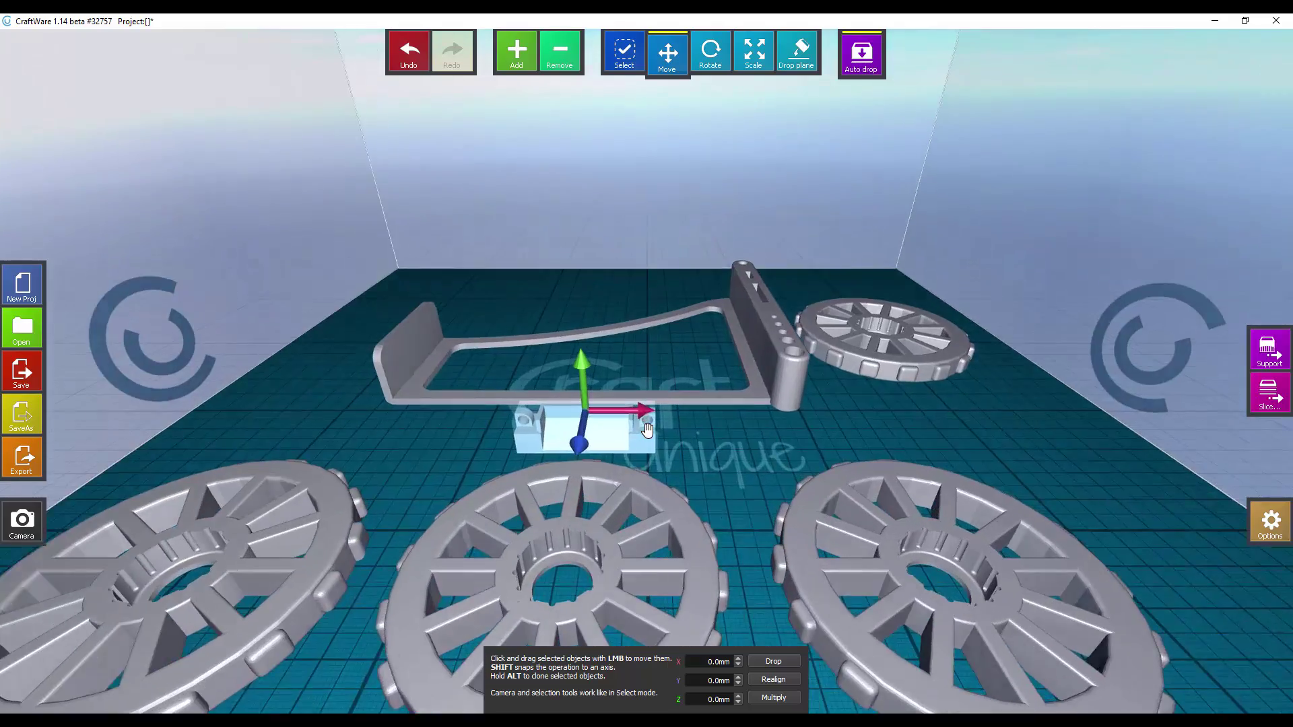
pyautogui.scroll(6, 647, 431)
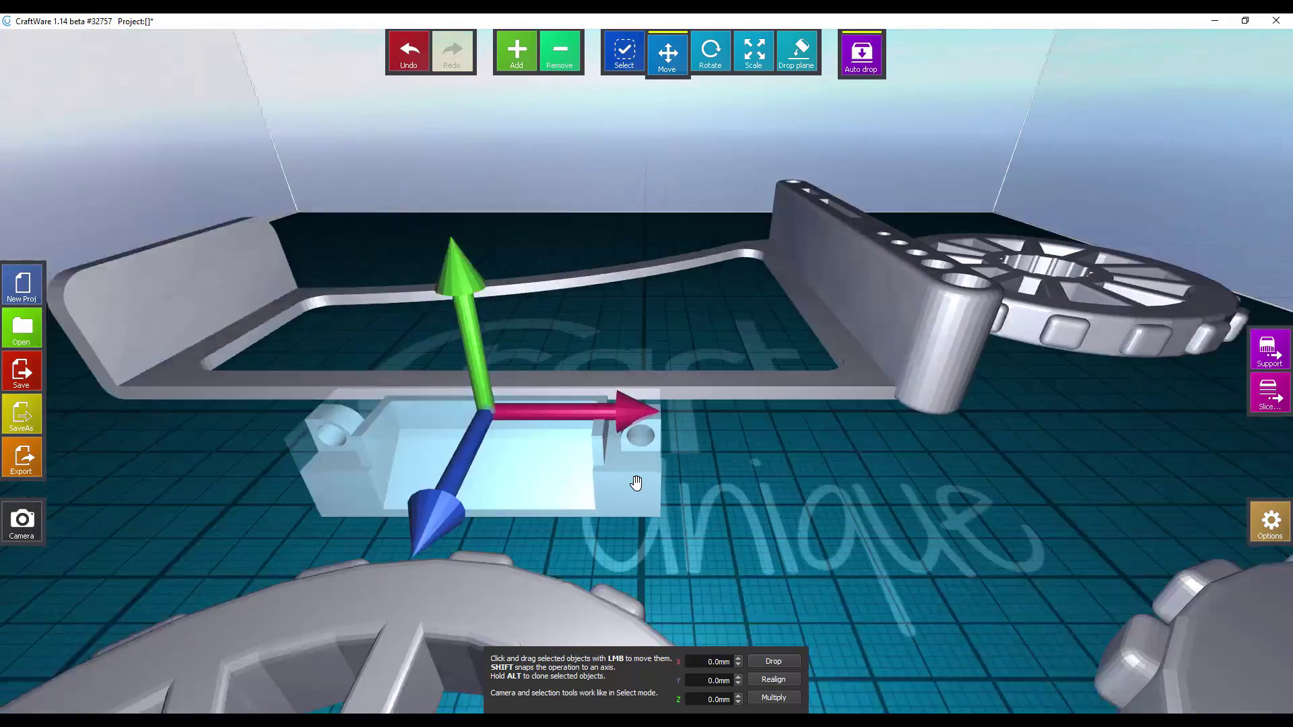
pyautogui.scroll(-2, 636, 484)
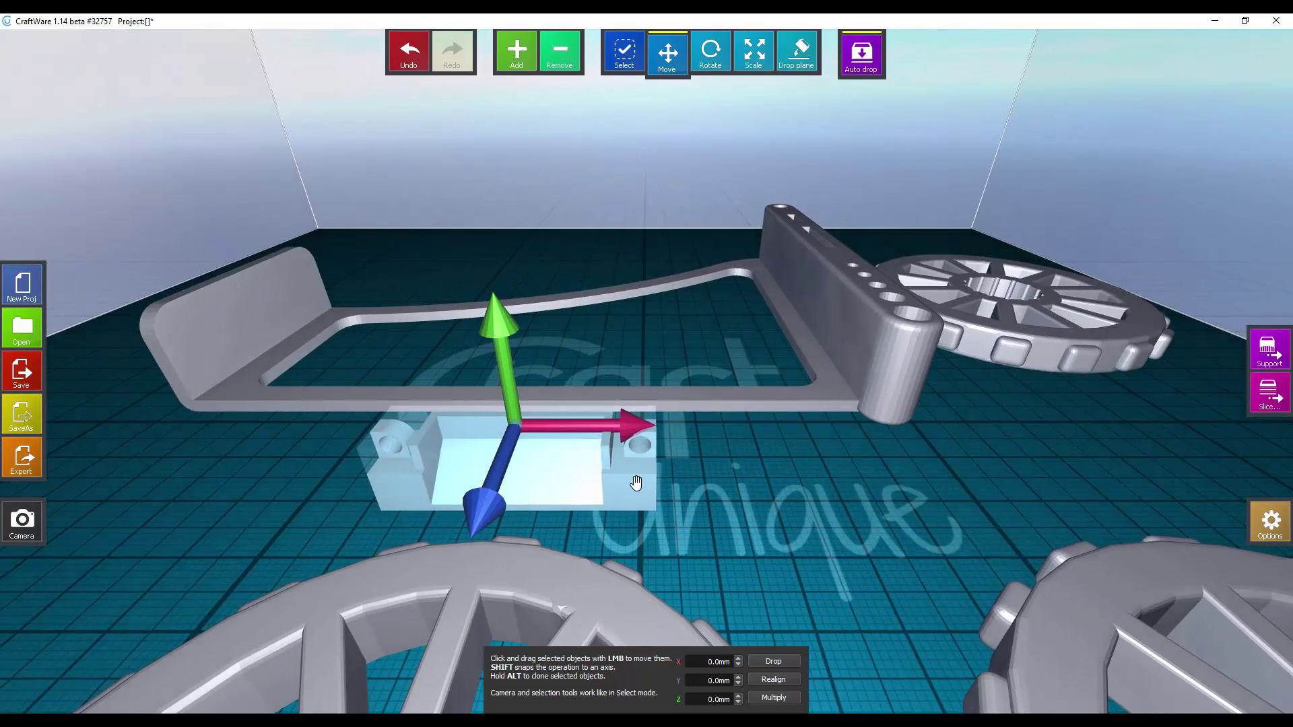
pyautogui.moveTo(635, 487)
pyautogui.mouseDown(button='right')
pyautogui.moveTo(864, 429)
pyautogui.moveTo(469, 455)
pyautogui.moveTo(451, 435)
pyautogui.moveTo(650, 477)
pyautogui.mouseUp(button='right')
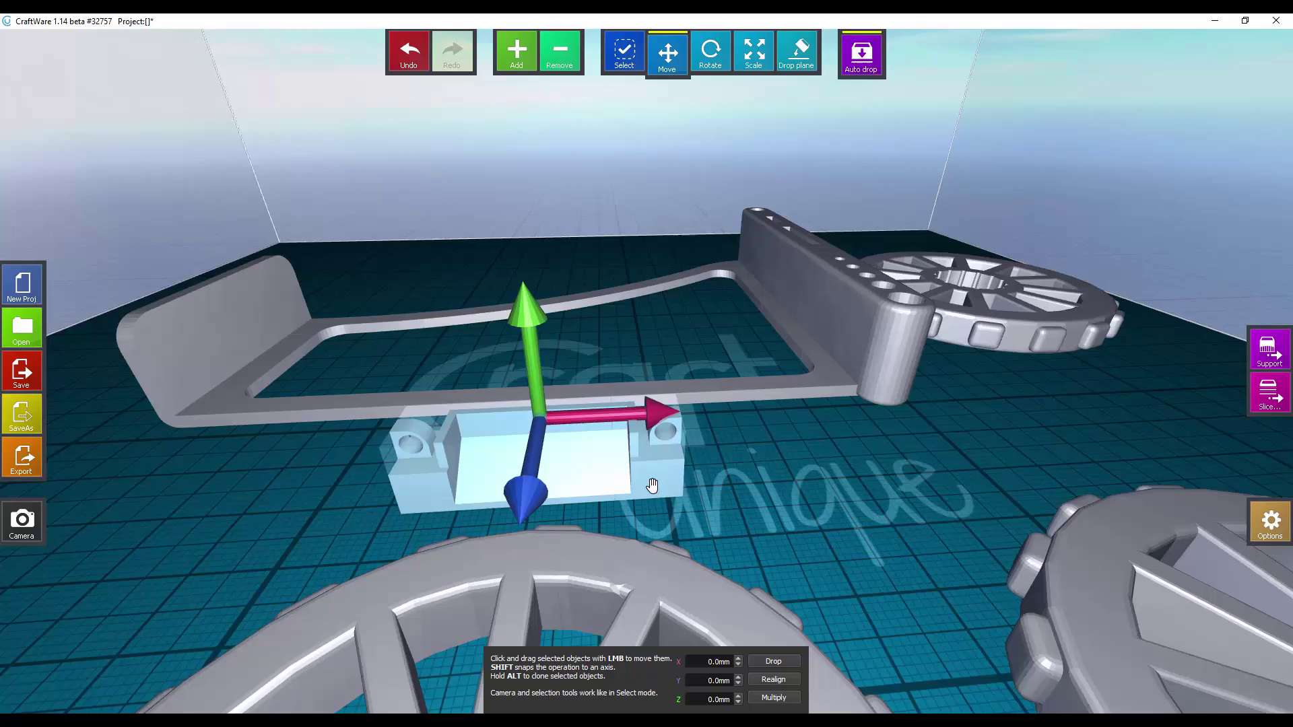
pyautogui.scroll(-5, 650, 477)
pyautogui.scroll(-2, 626, 525)
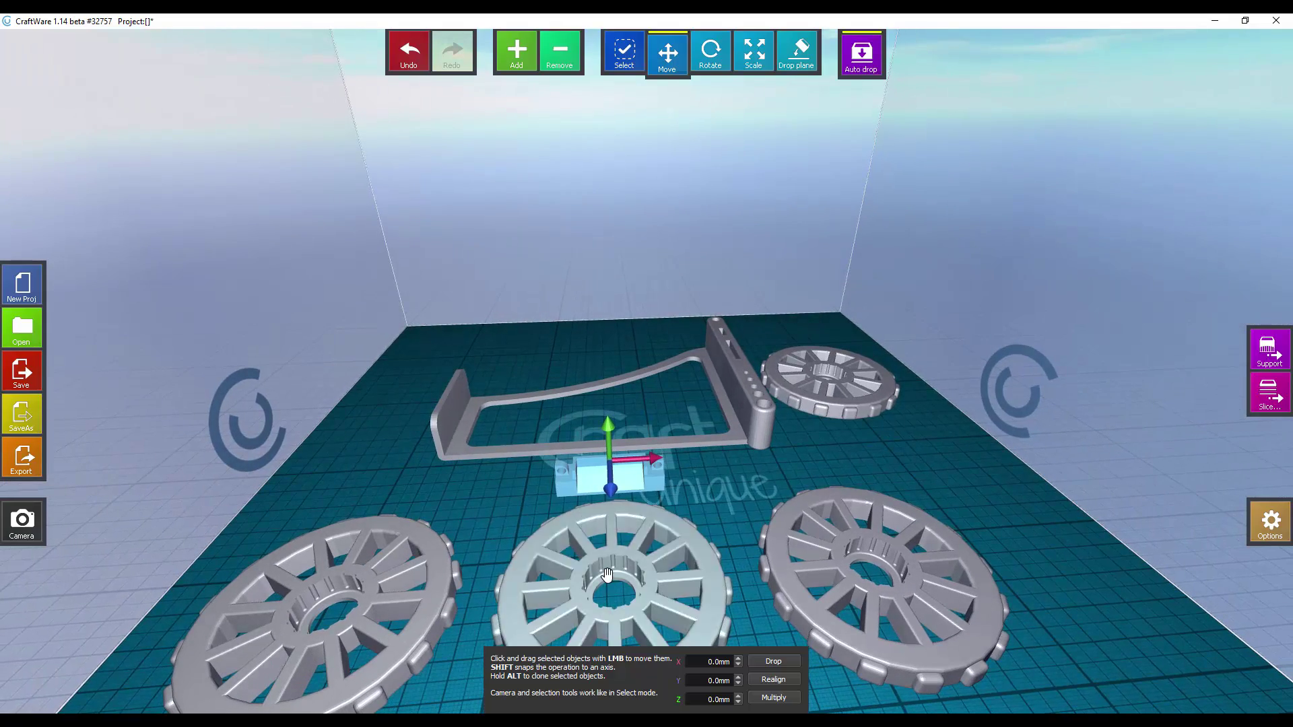
pyautogui.click(607, 576)
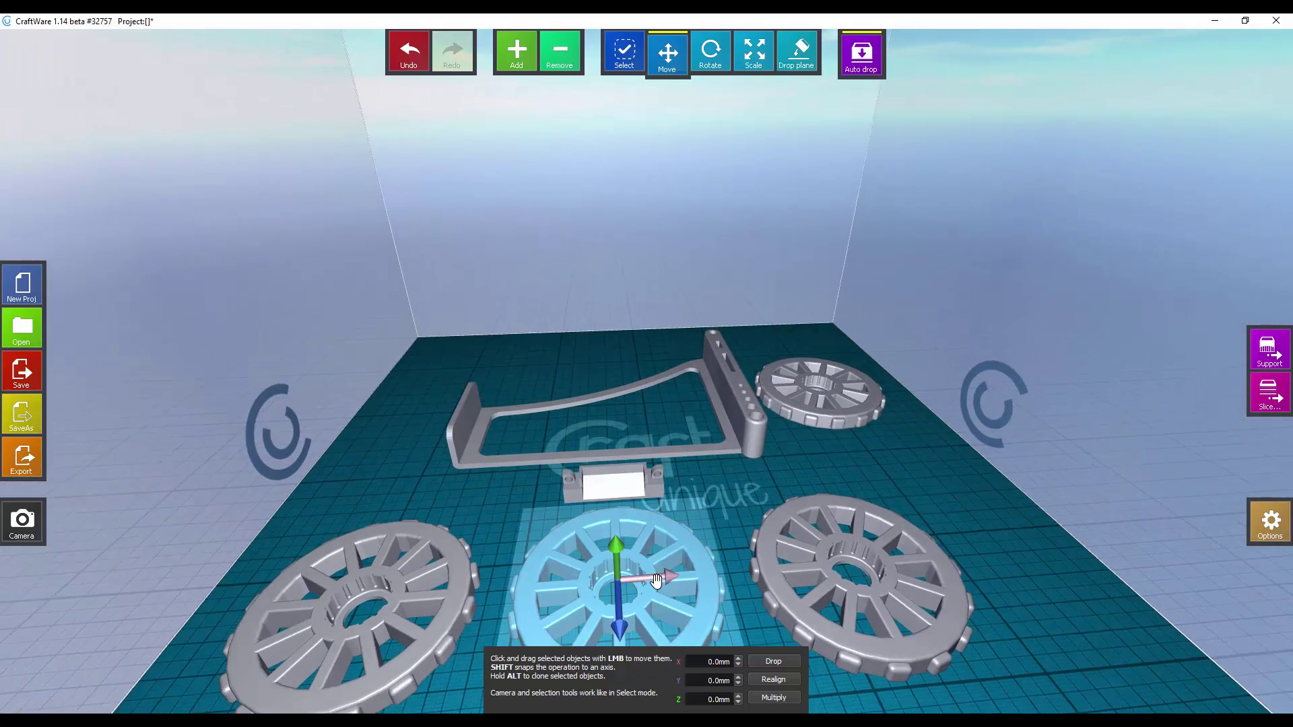
pyautogui.scroll(-3, 670, 604)
pyautogui.scroll(3, 681, 256)
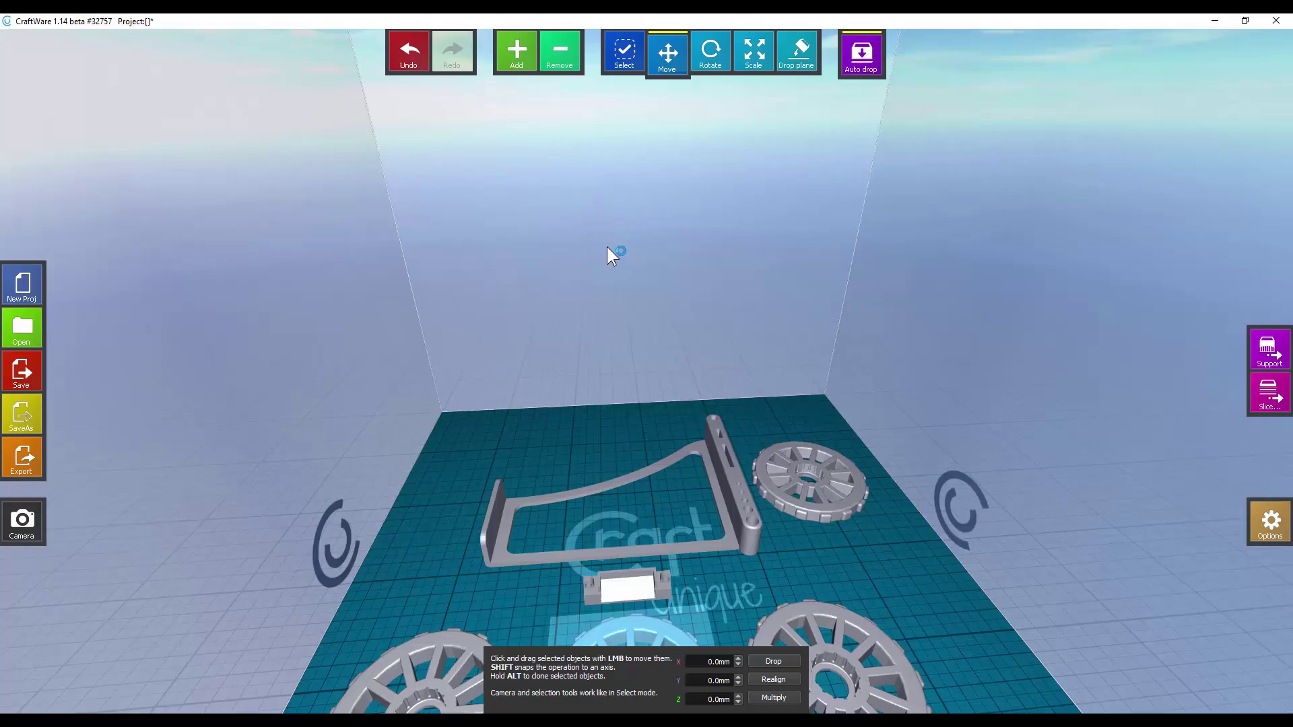
pyautogui.scroll(-3, 607, 247)
pyautogui.scroll(3, 821, 643)
pyautogui.scroll(2, 821, 644)
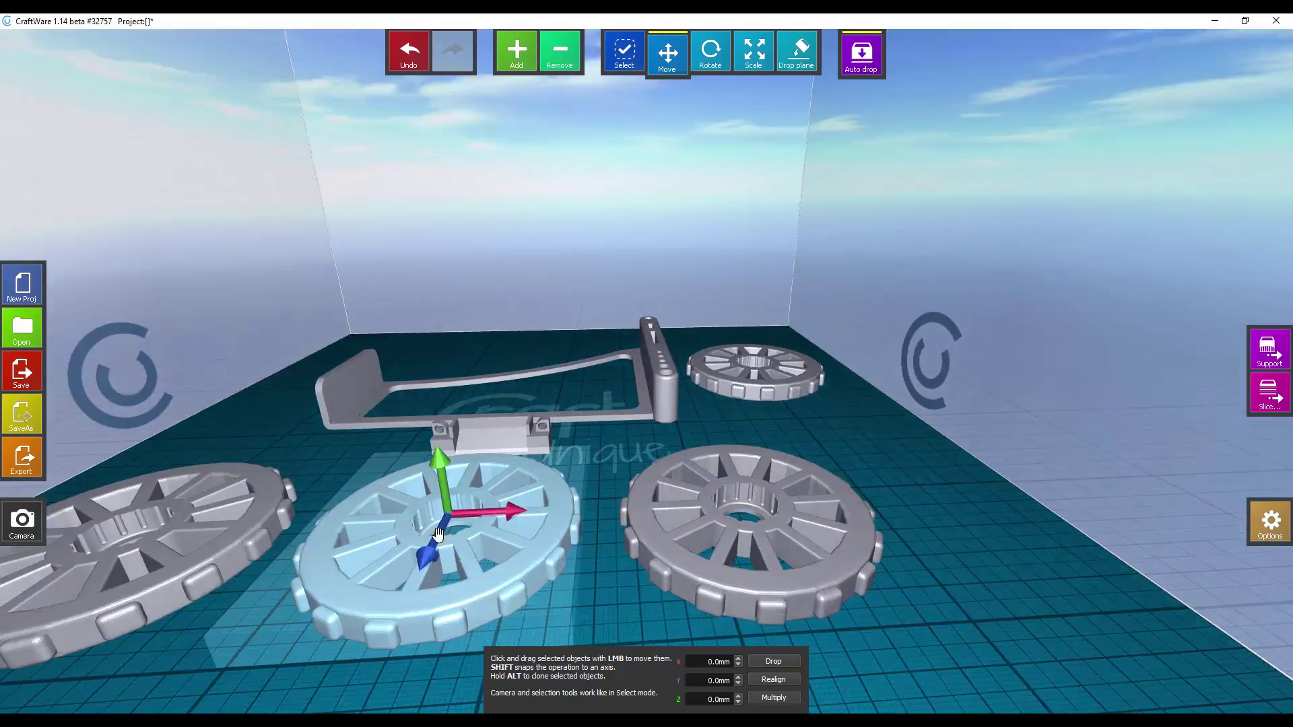
pyautogui.moveTo(478, 568)
pyautogui.mouseDown(button='right')
pyautogui.moveTo(434, 536)
pyautogui.moveTo(606, 525)
pyautogui.mouseUp(button='right')
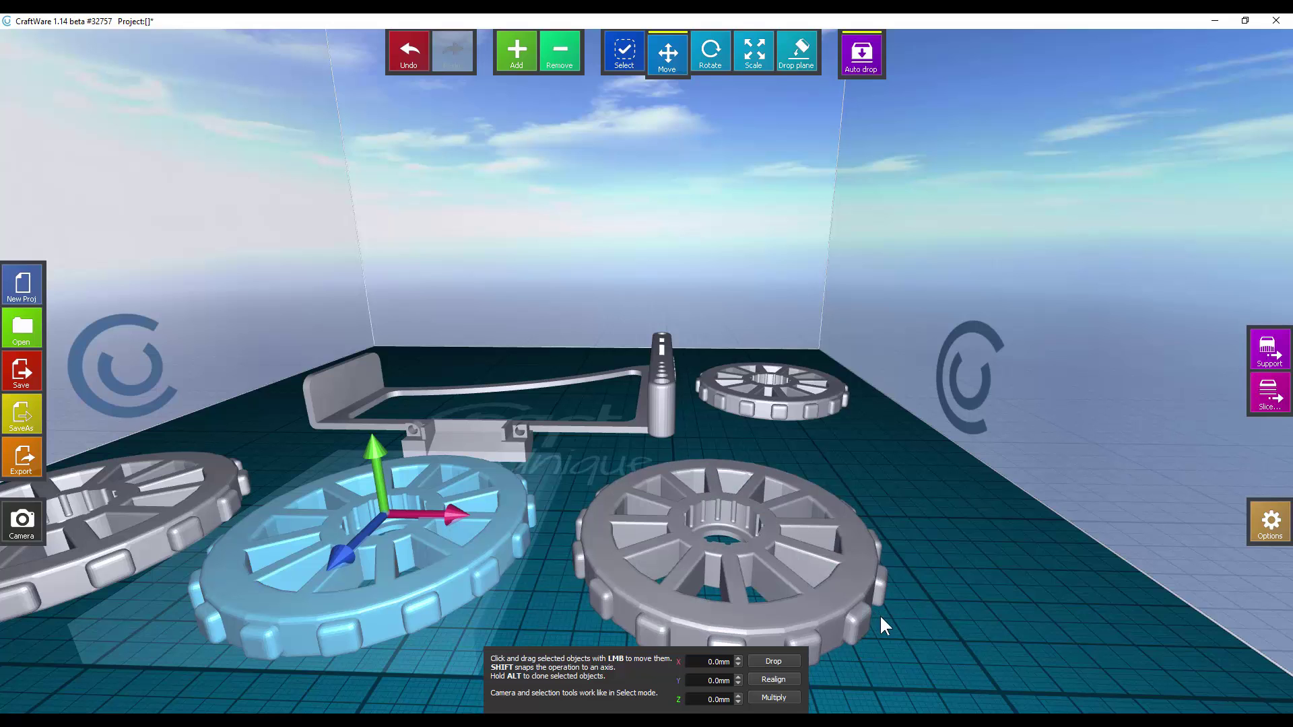
pyautogui.scroll(8, 860, 621)
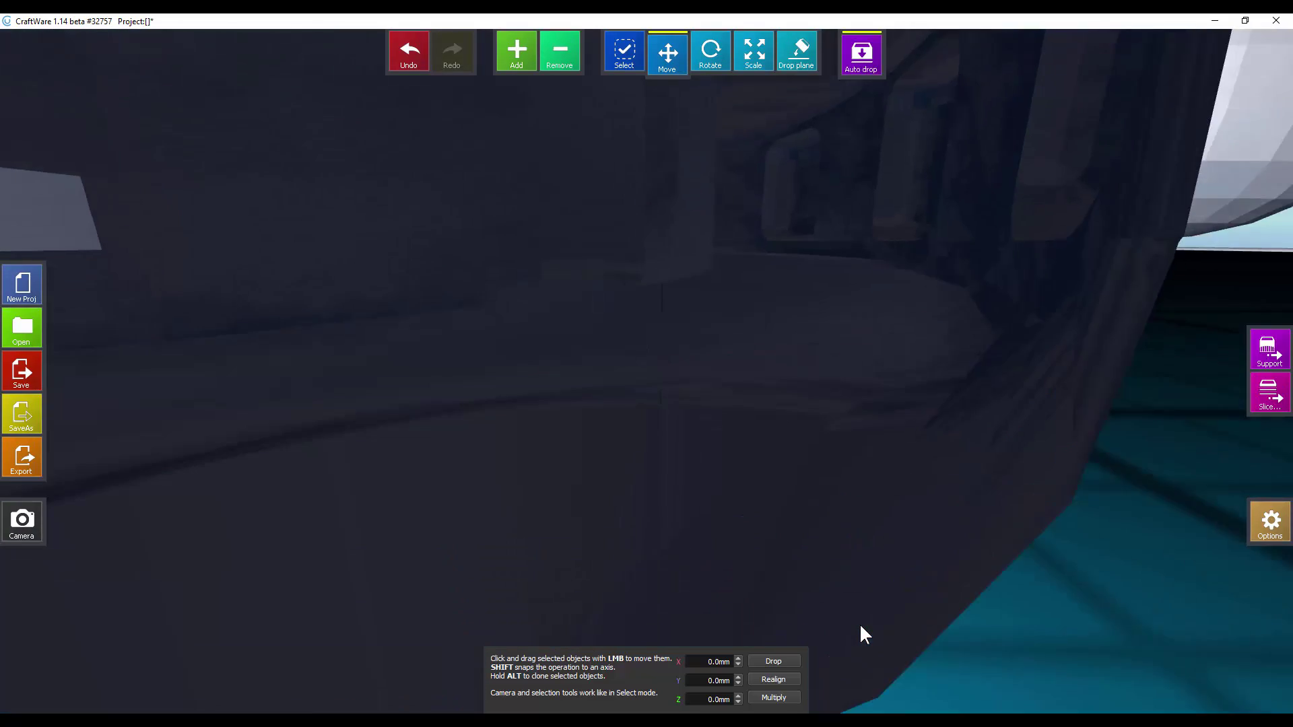
pyautogui.scroll(-8, 859, 624)
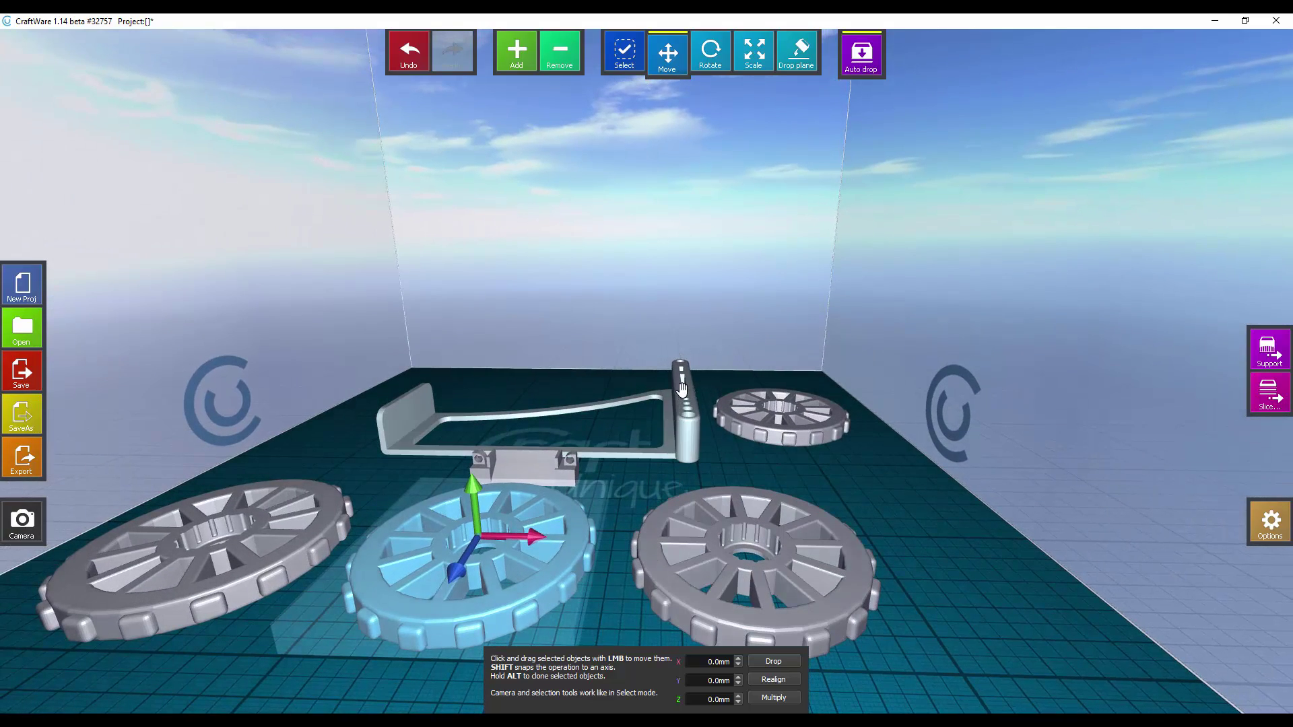
pyautogui.click(505, 419)
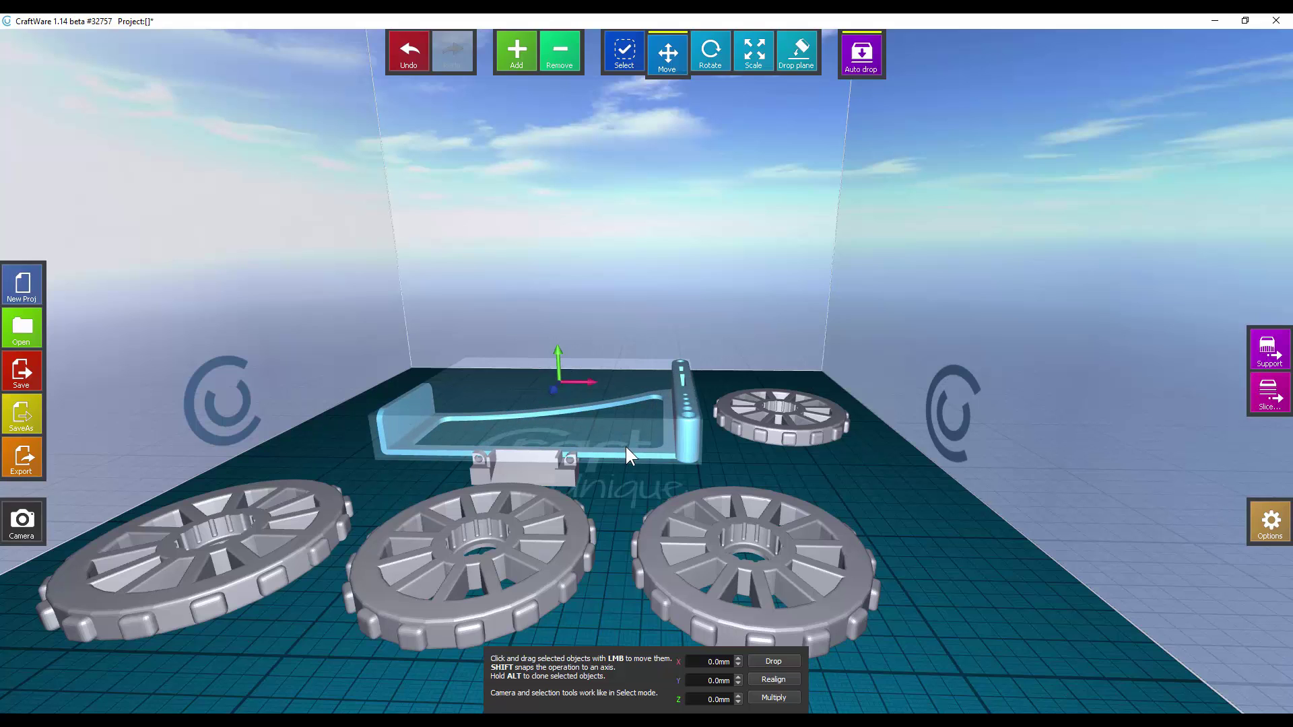
pyautogui.scroll(-1, 885, 508)
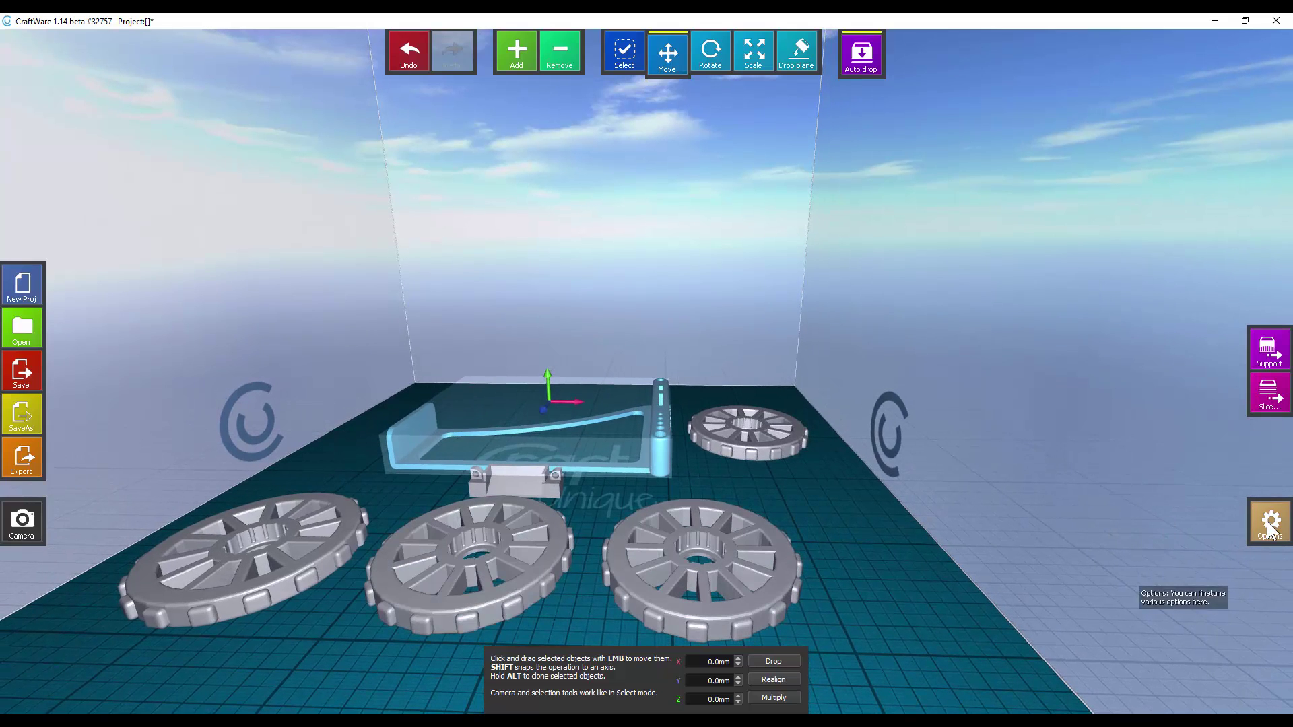
# Review the Expert-mode slicing parameters, including resolution, infill, island and speed settings
pyautogui.click(1271, 397)
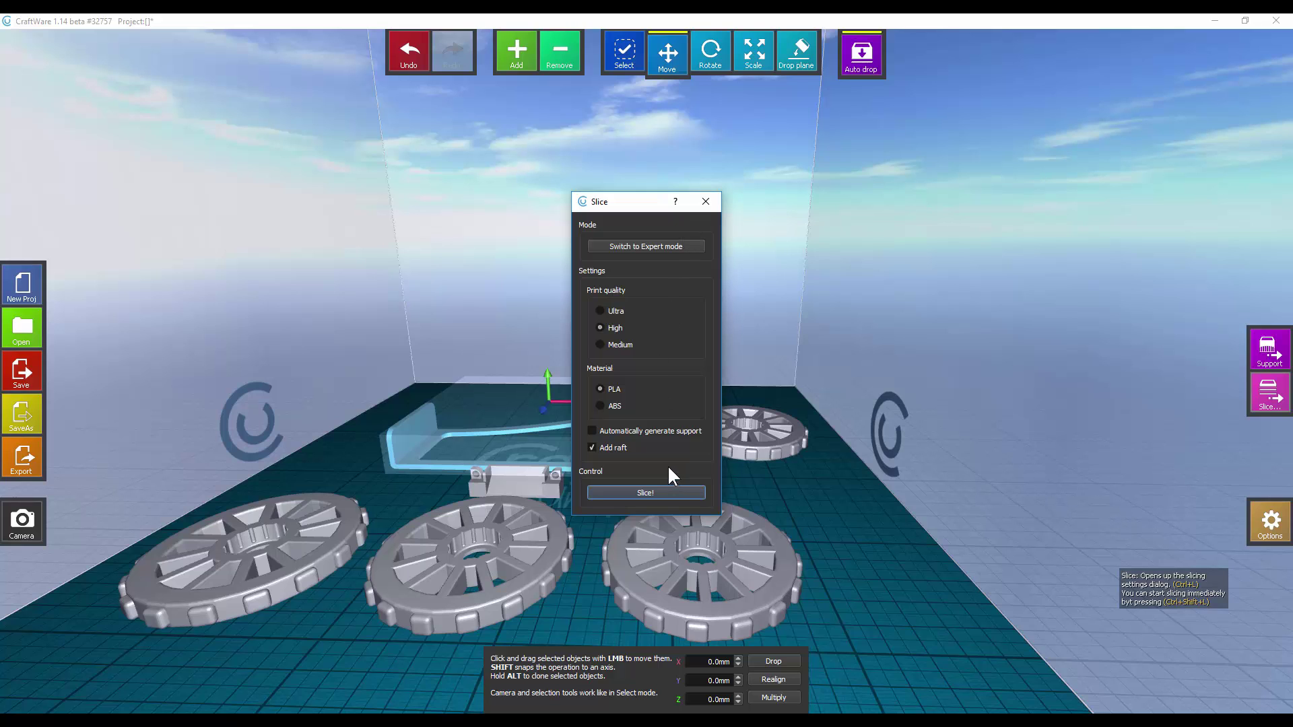
pyautogui.click(647, 245)
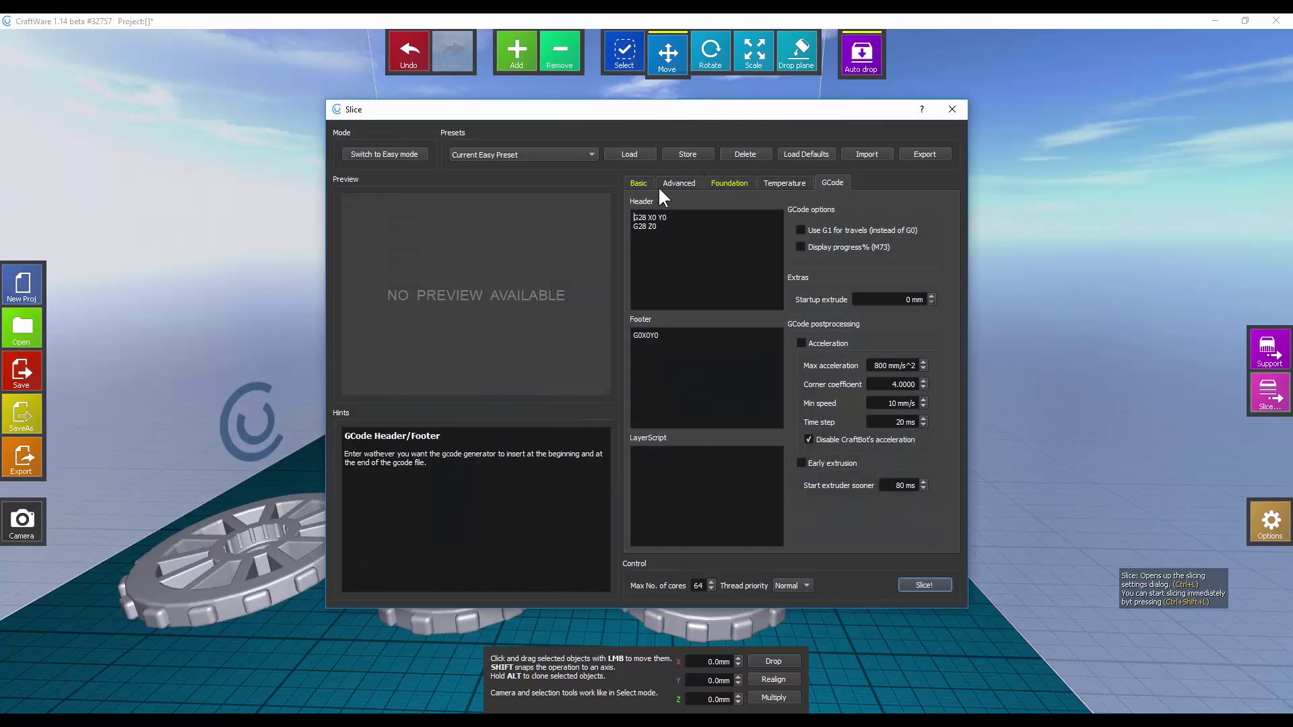
pyautogui.click(647, 184)
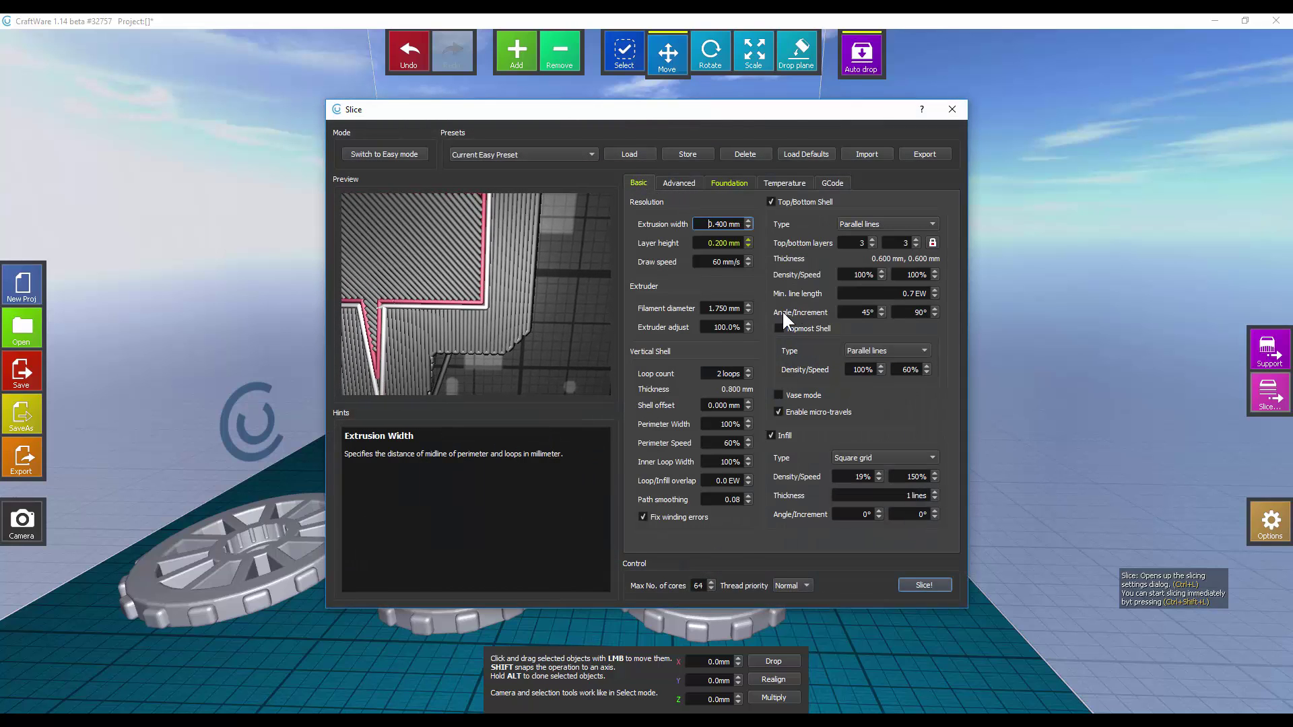
pyautogui.click(680, 184)
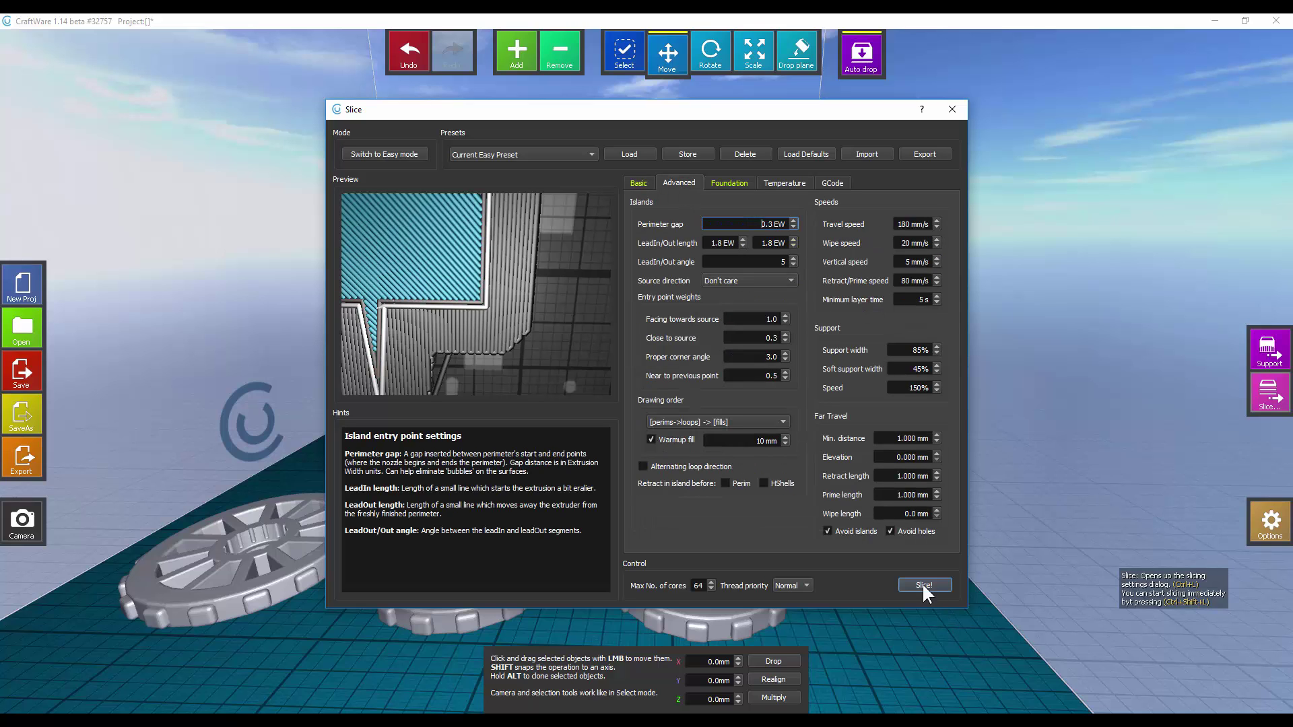
# Return to Easy mode and slice the parts at High quality in PLA with a raft
pyautogui.click(386, 154)
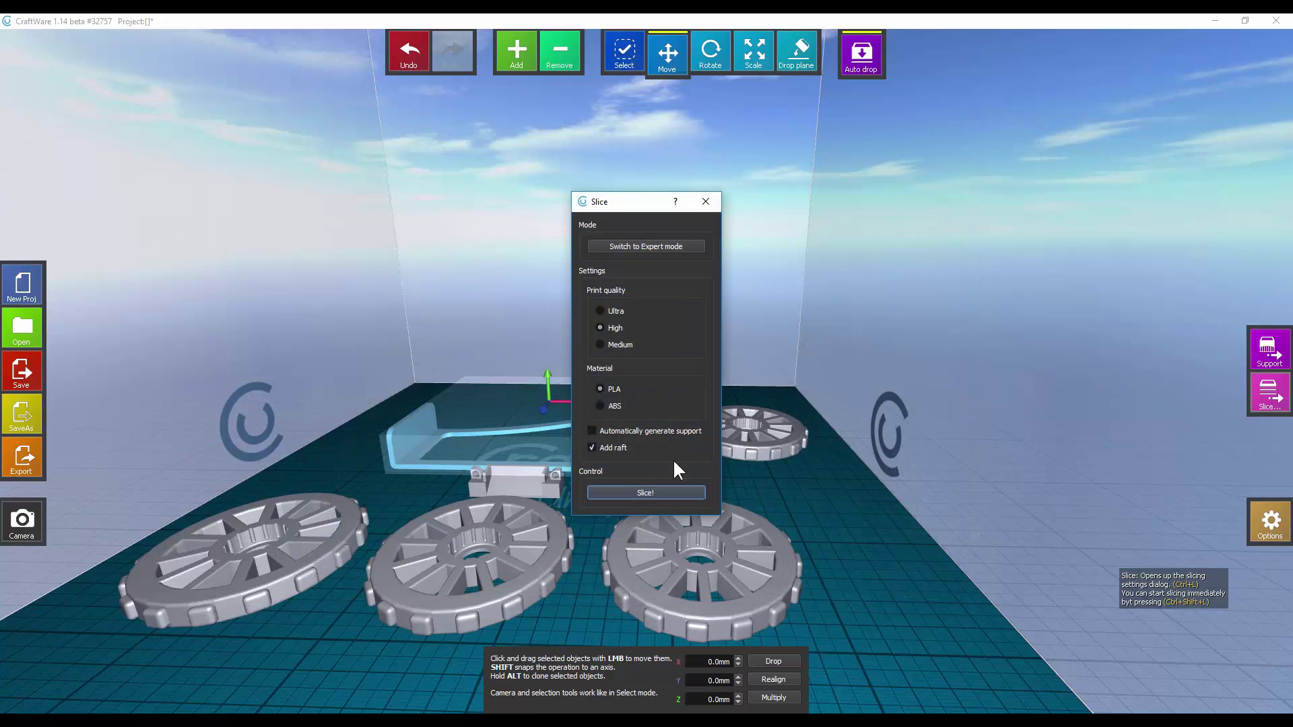
pyautogui.click(645, 492)
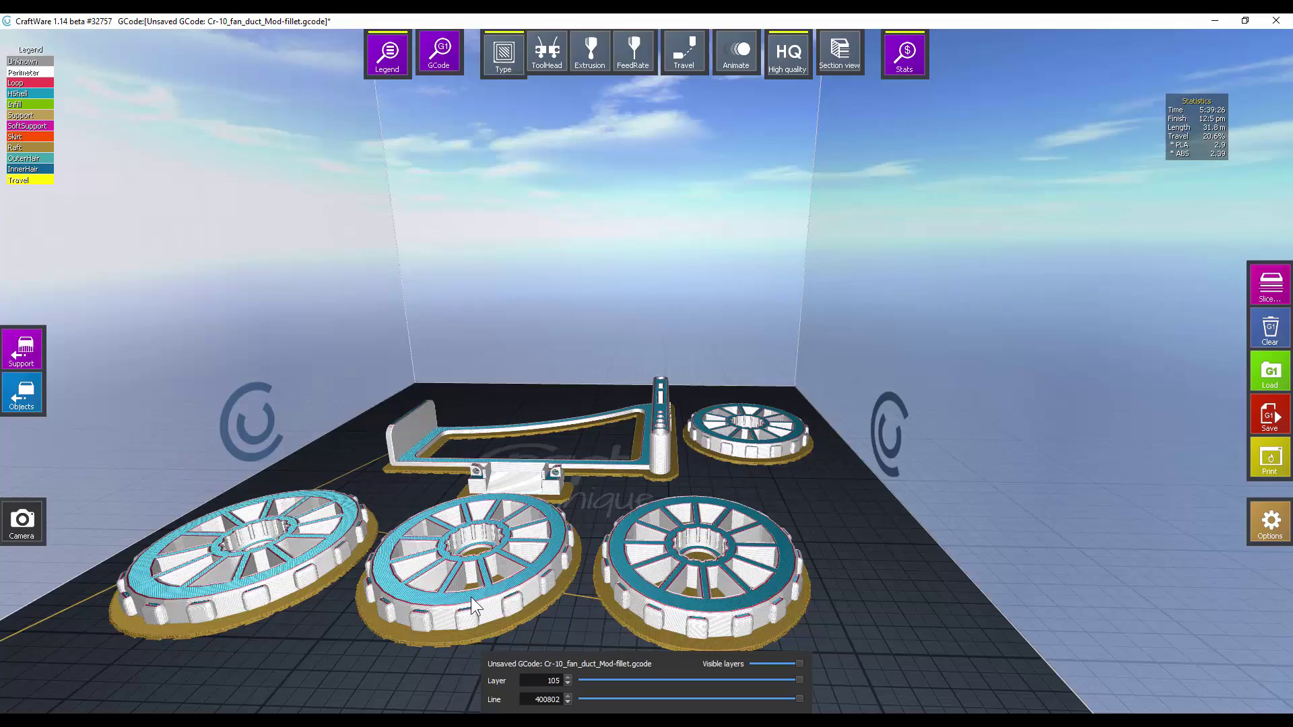
# Re-frame to a centered front view and cut the preview back to layer 0, showing only raft outlines
pyautogui.moveTo(471, 597); pyautogui.dragTo(547, 556, button='right')
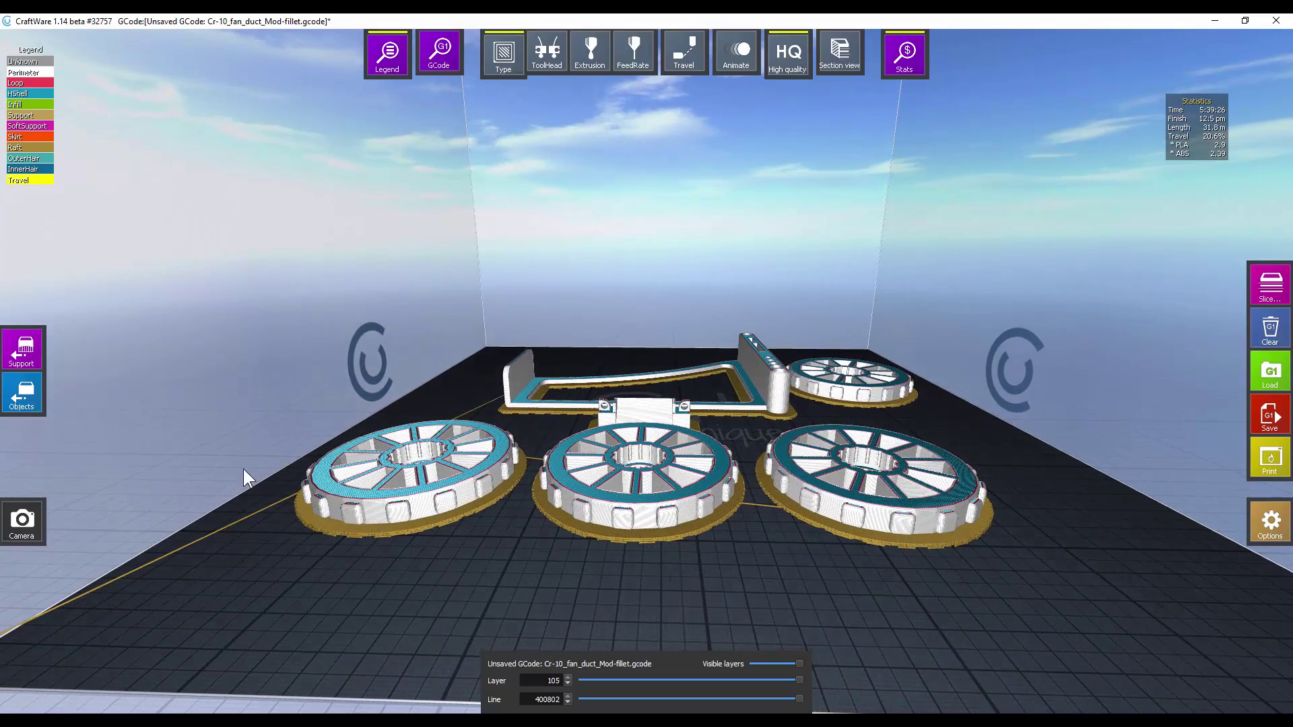
pyautogui.click(27, 519)
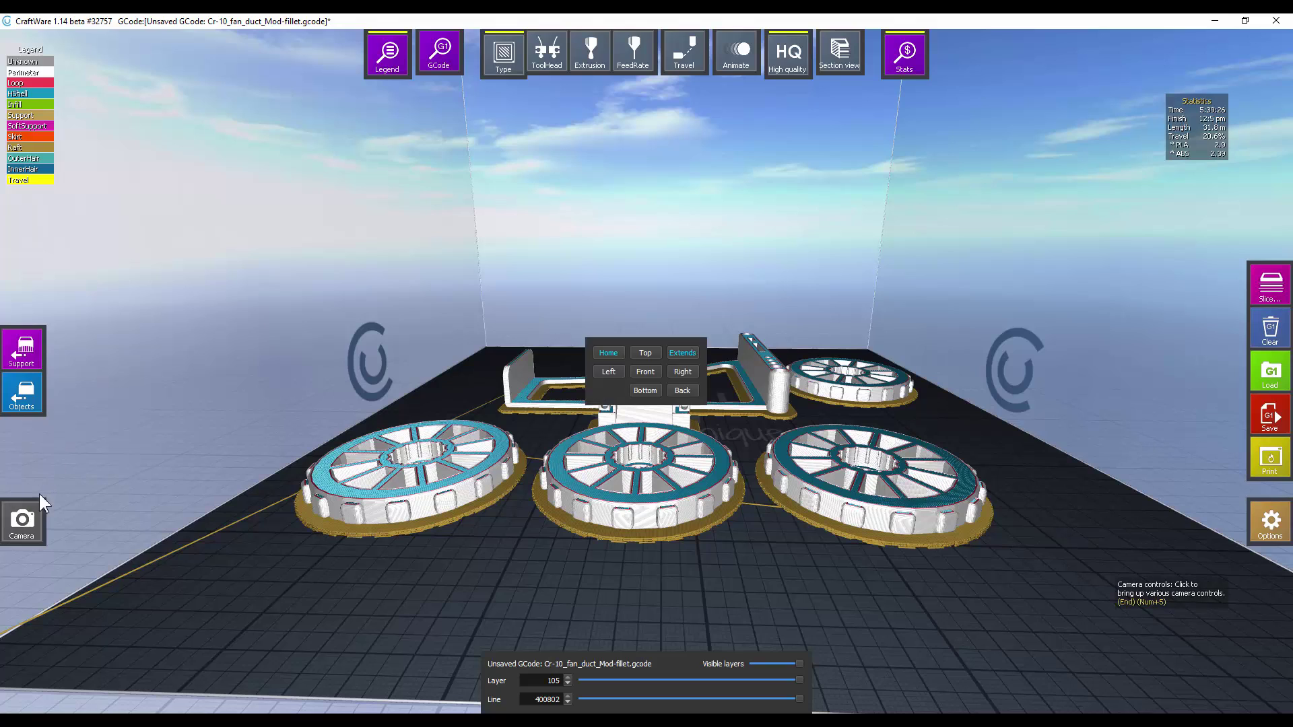
pyautogui.click(582, 384)
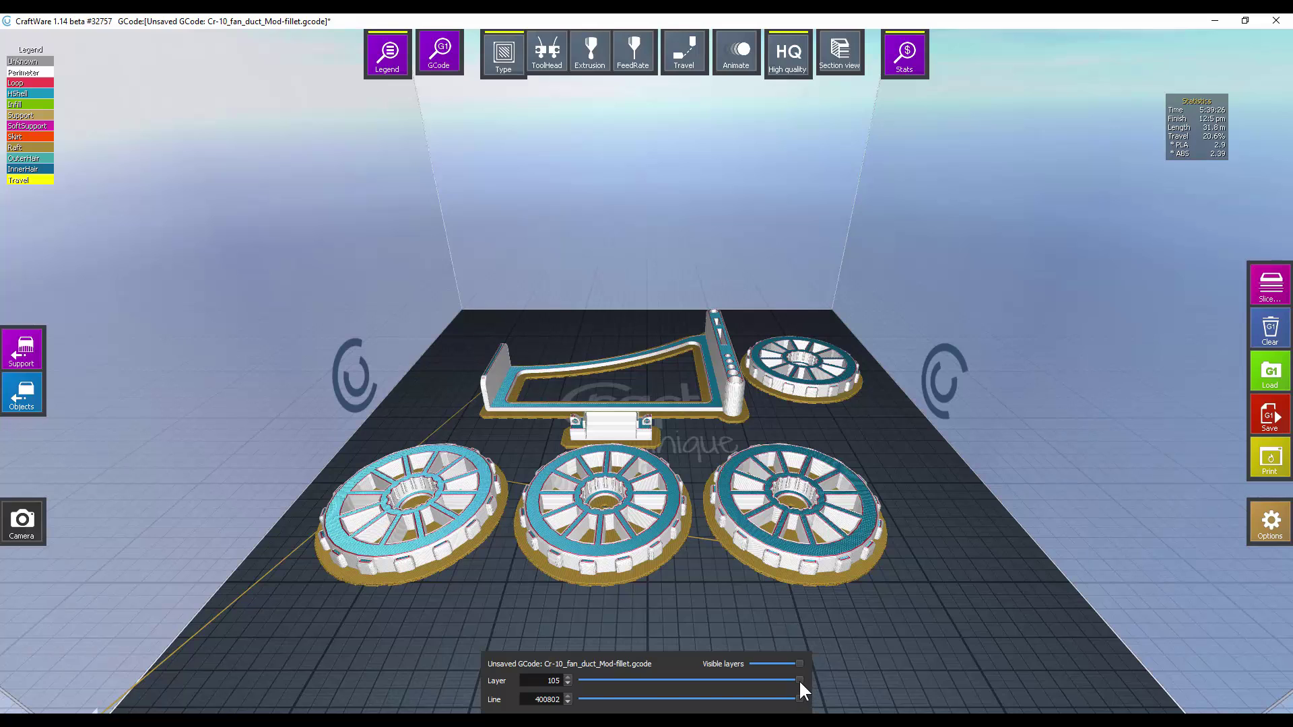
pyautogui.moveTo(800, 680); pyautogui.dragTo(561, 688)
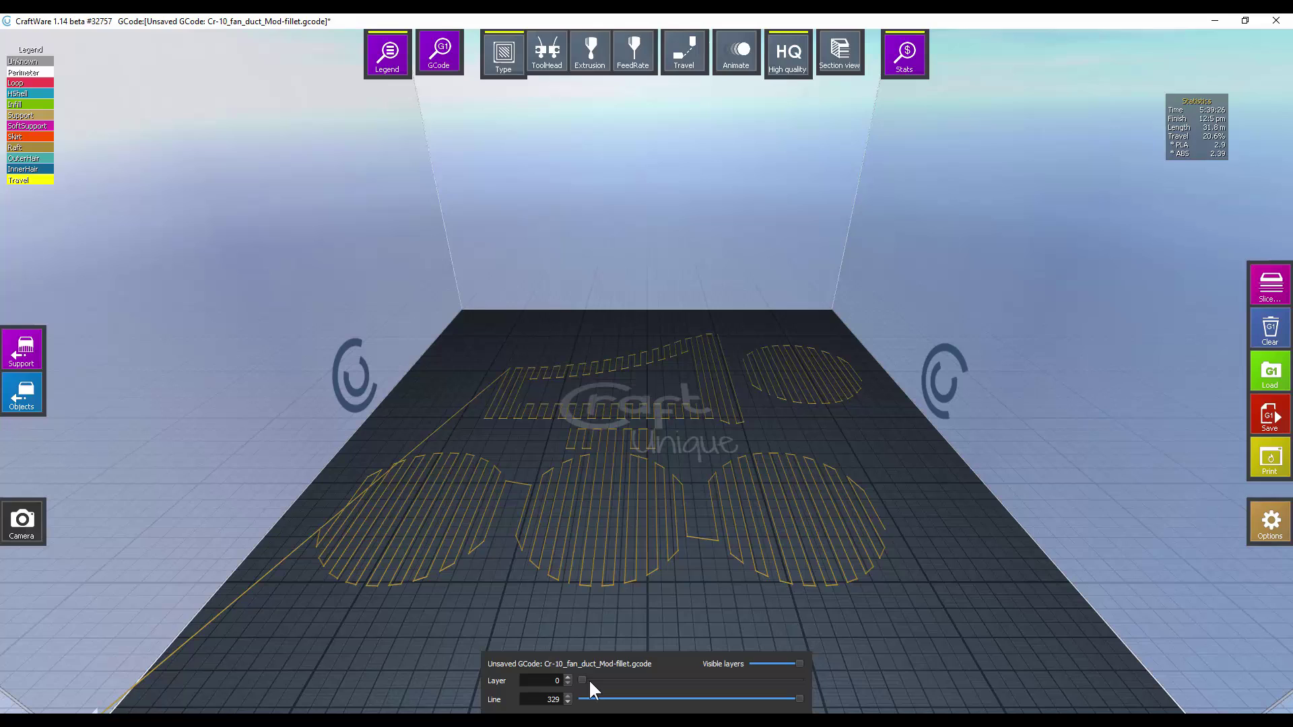
# Step the Layer value up from 0 to 35, revealing rafts, walls and infill of the wheels and stand
pyautogui.click(569, 676)
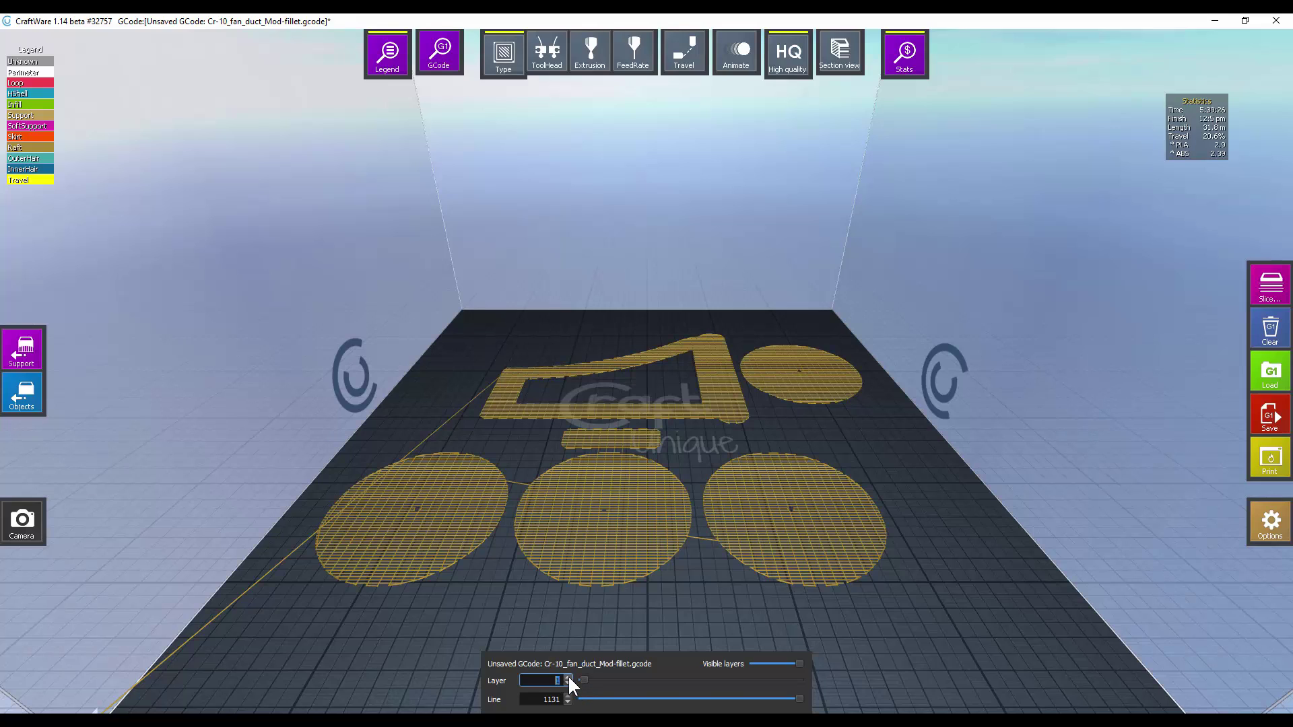
pyautogui.click(569, 677)
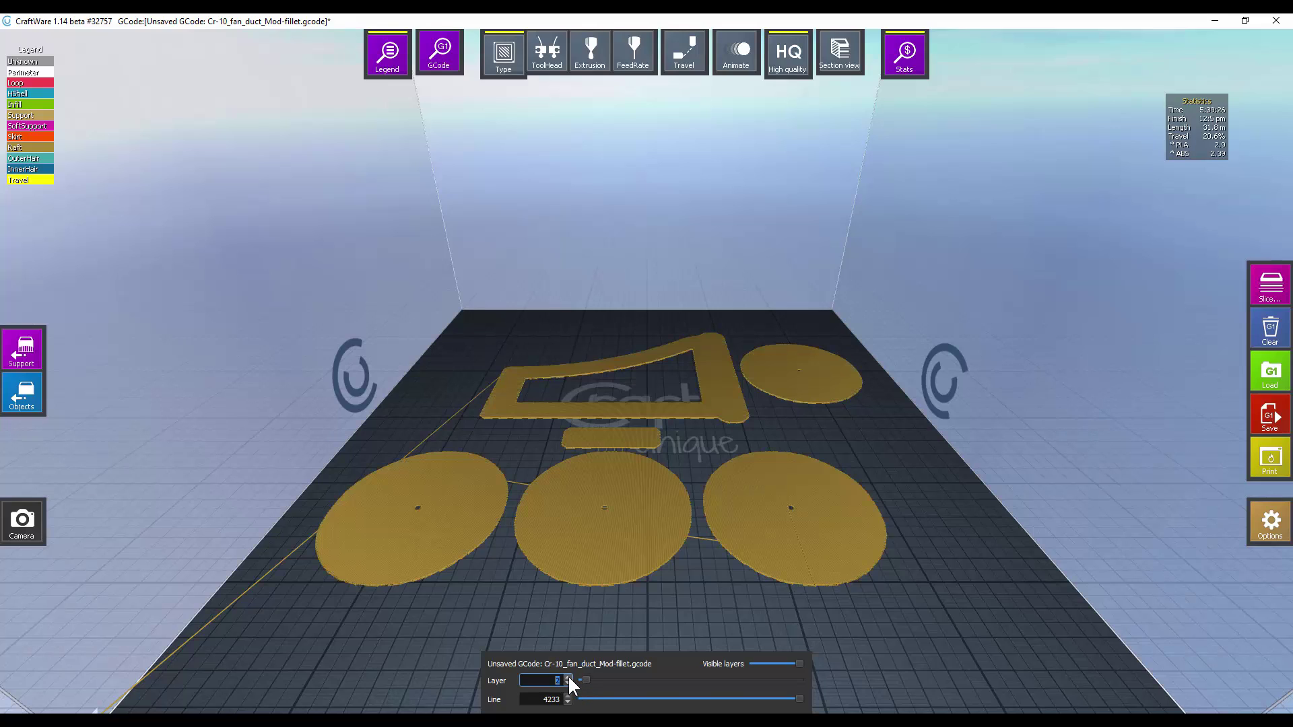
pyautogui.click(569, 677)
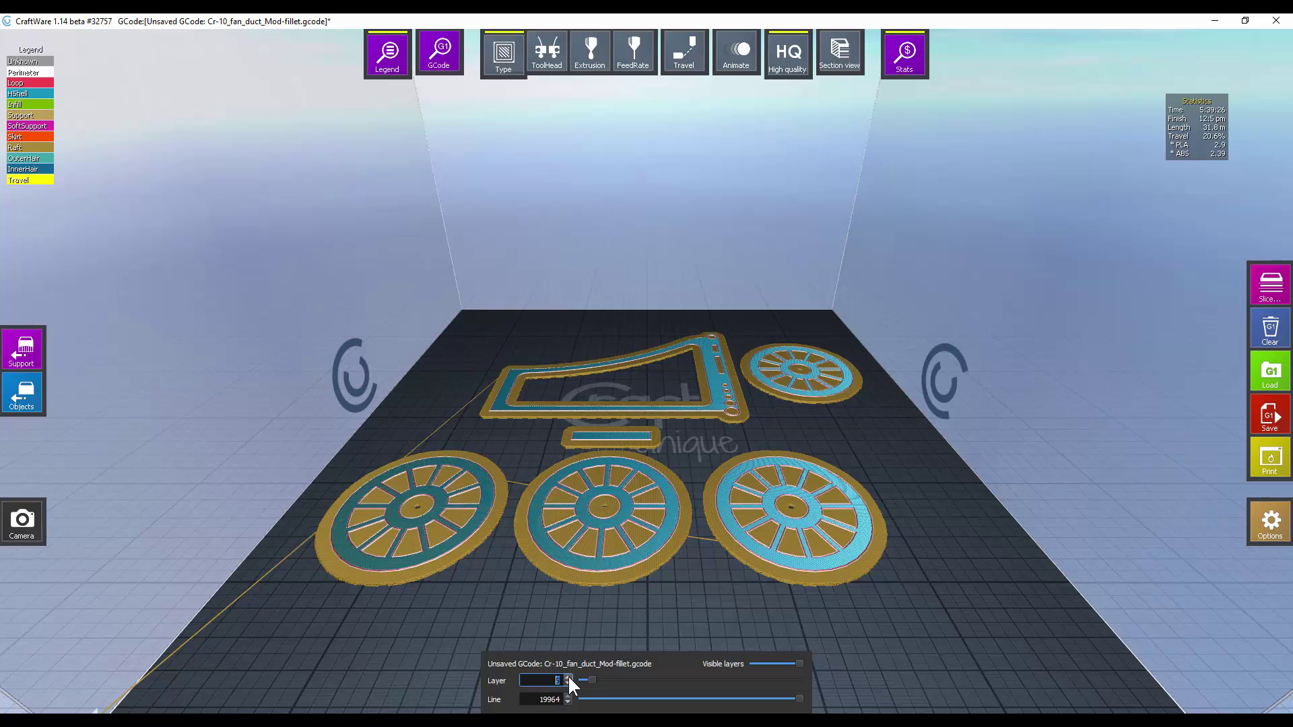
pyautogui.click(568, 677)
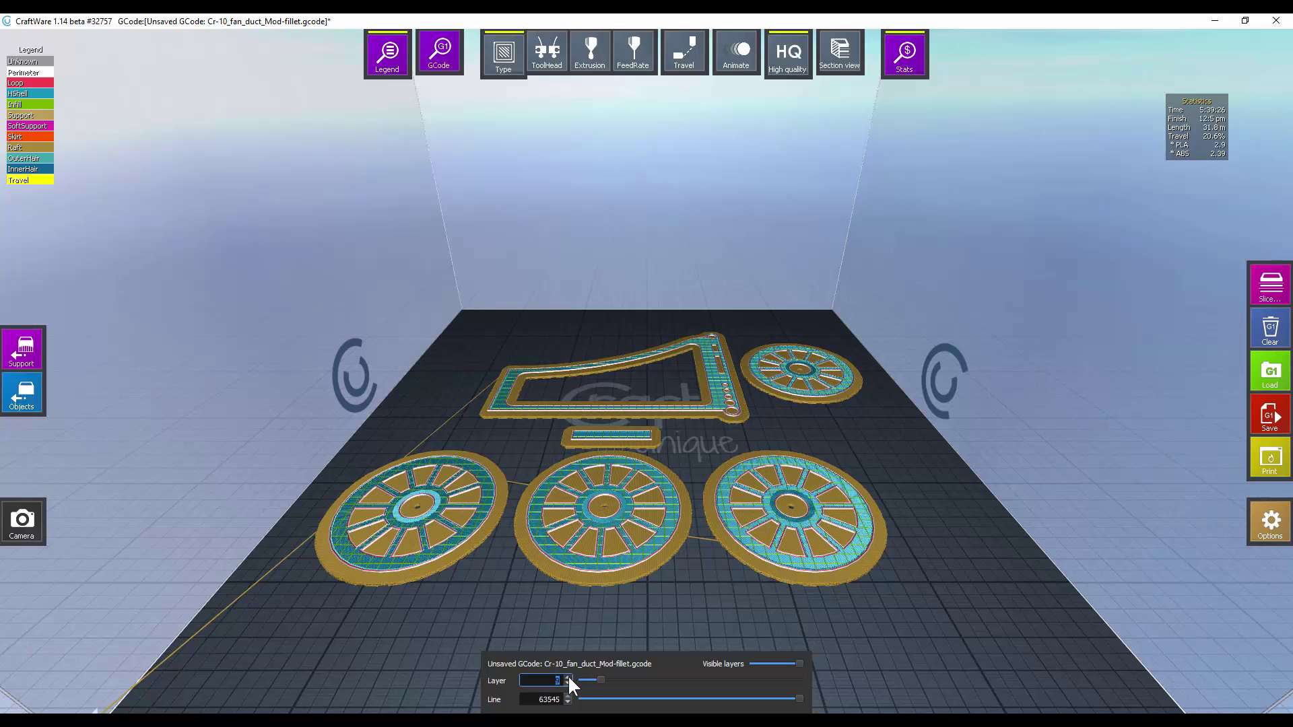
pyautogui.click(569, 678)
pyautogui.click(569, 678)
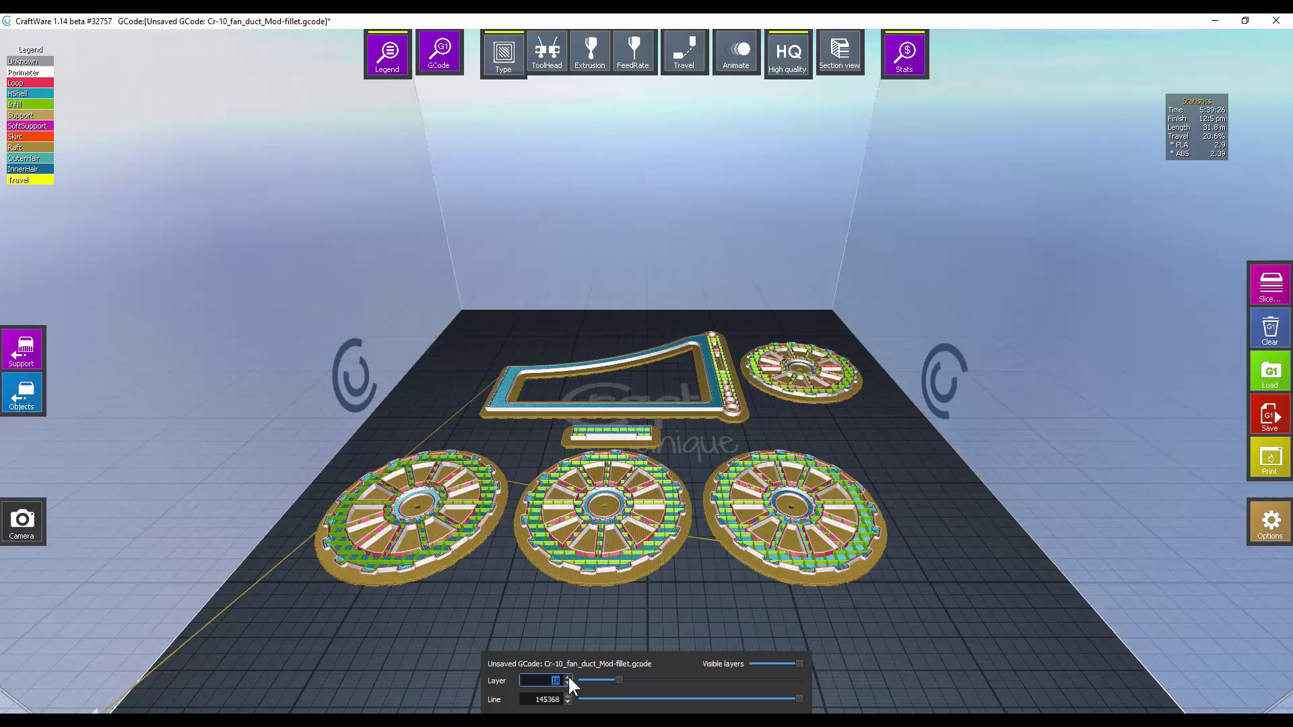
pyautogui.click(568, 677)
pyautogui.click(569, 676)
pyautogui.click(569, 677)
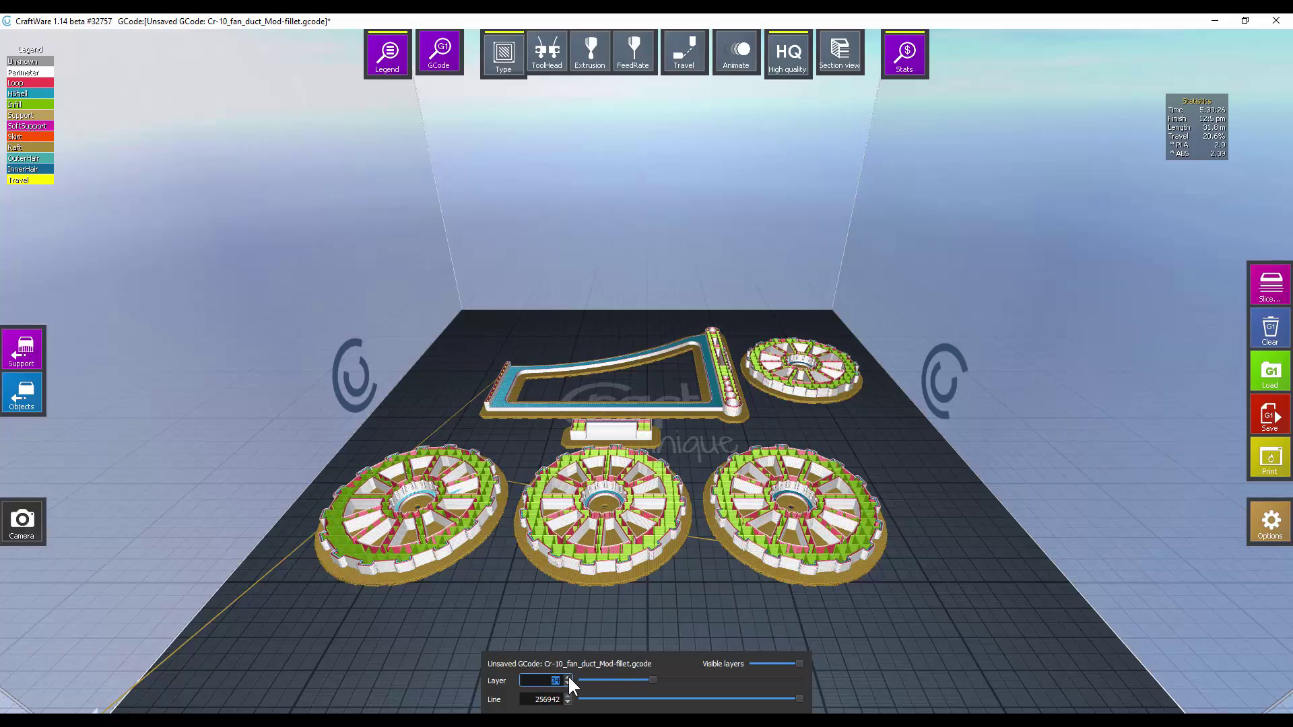
pyautogui.click(568, 677)
pyautogui.scroll(5, 627, 565)
pyautogui.scroll(5, 628, 564)
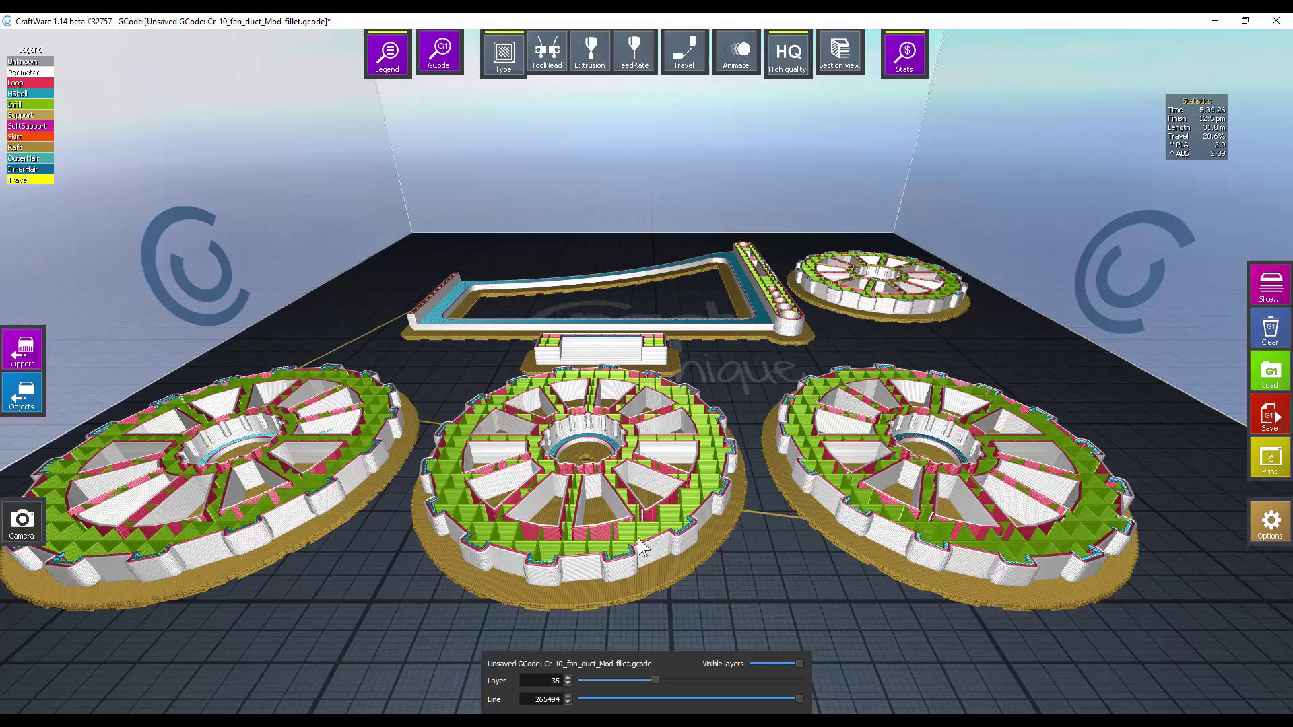
pyautogui.moveTo(637, 538); pyautogui.dragTo(695, 482, button='right')
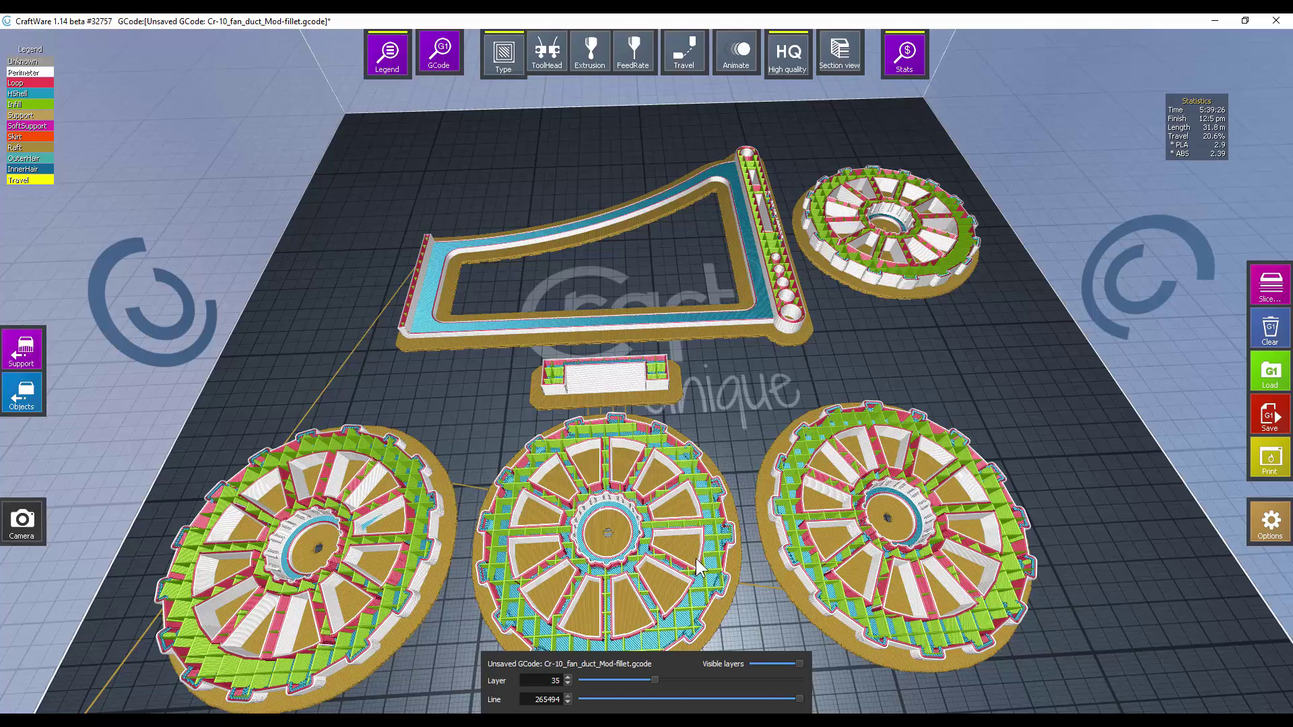
pyautogui.scroll(4, 716, 475)
pyautogui.scroll(4, 717, 505)
pyautogui.scroll(3, 715, 538)
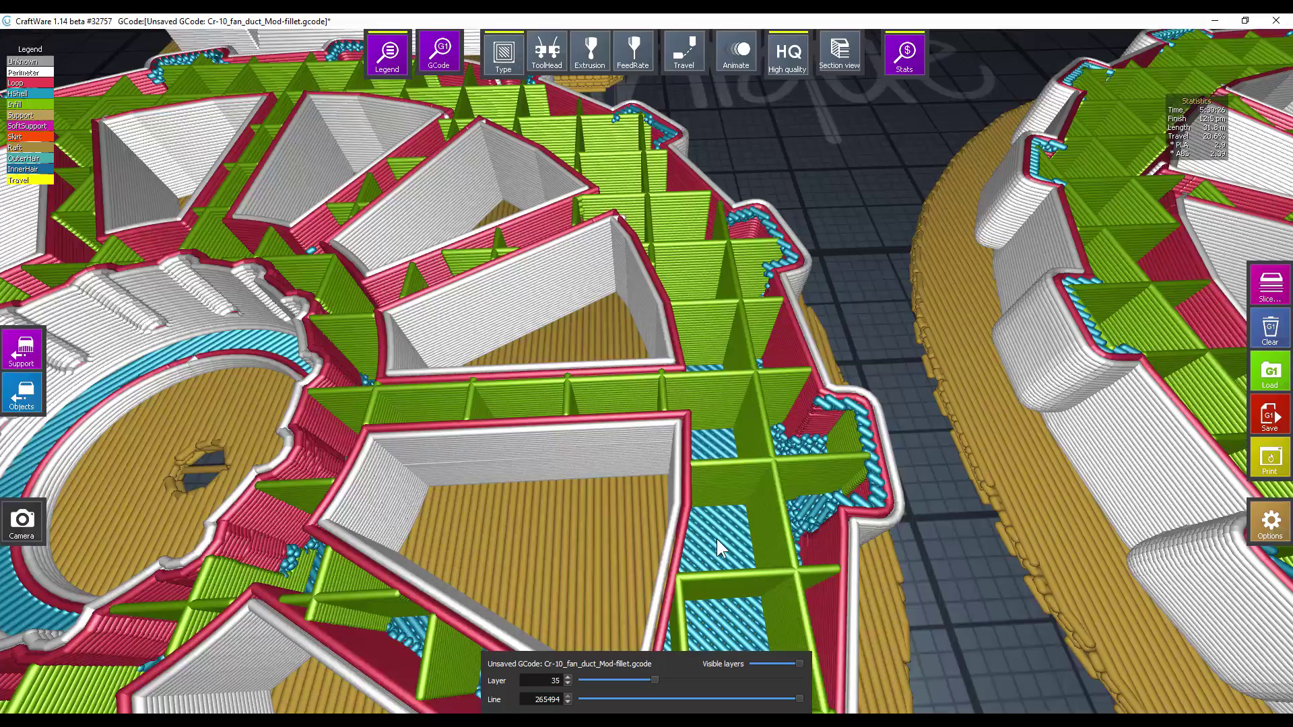
pyautogui.scroll(3, 716, 538)
pyautogui.scroll(3, 716, 539)
pyautogui.scroll(2, 716, 539)
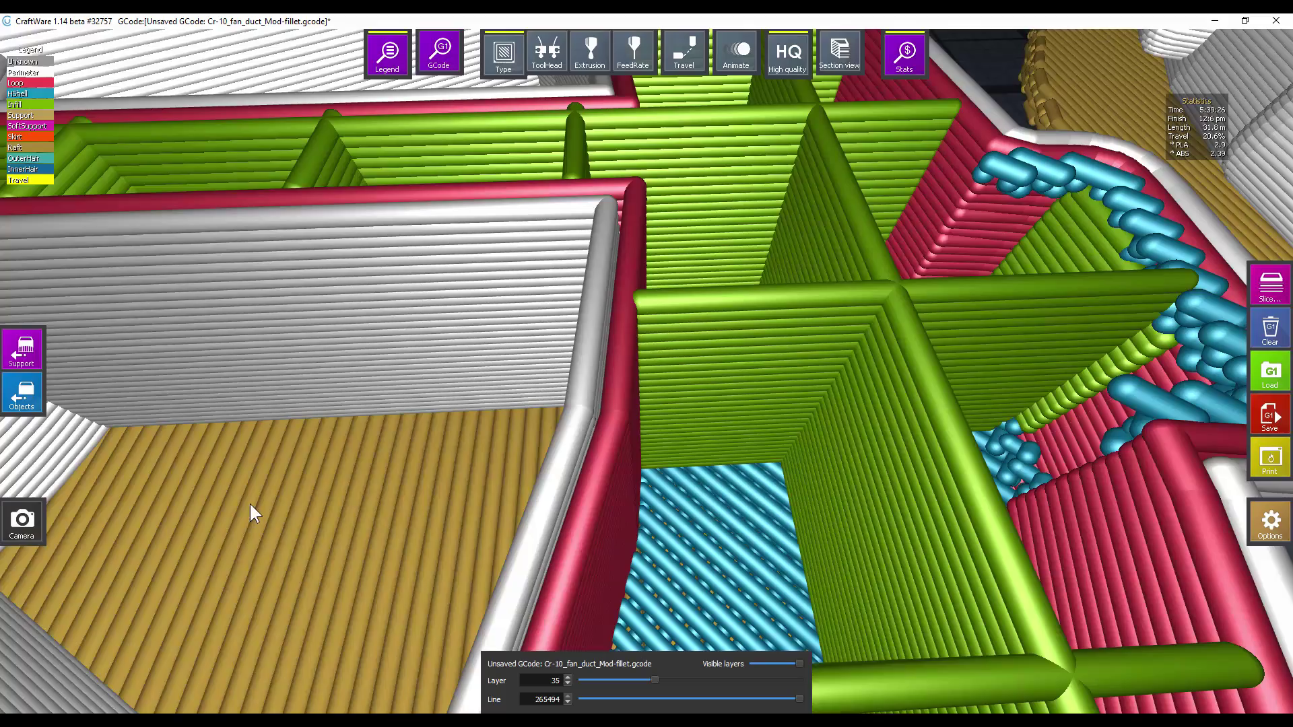
pyautogui.scroll(-3, 414, 522)
pyautogui.scroll(-3, 415, 522)
pyautogui.scroll(-3, 414, 523)
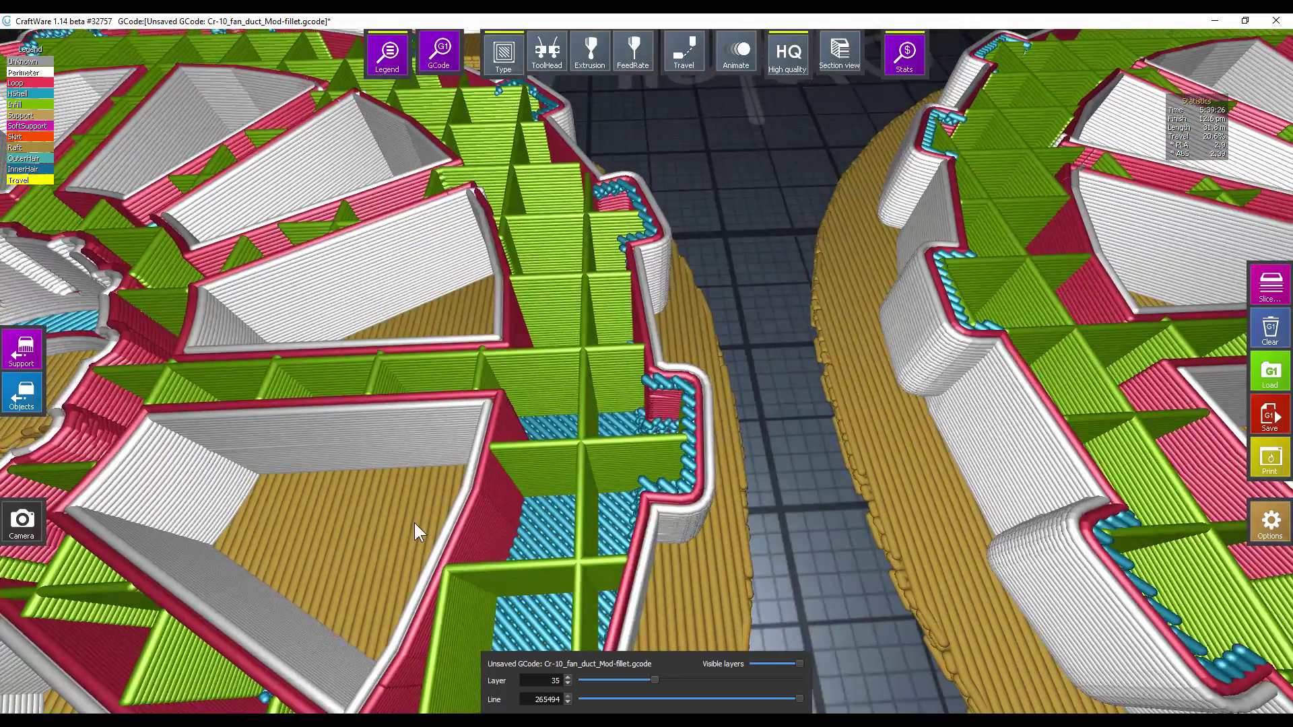
pyautogui.scroll(-3, 414, 522)
pyautogui.scroll(-3, 414, 522)
pyautogui.scroll(2, 415, 522)
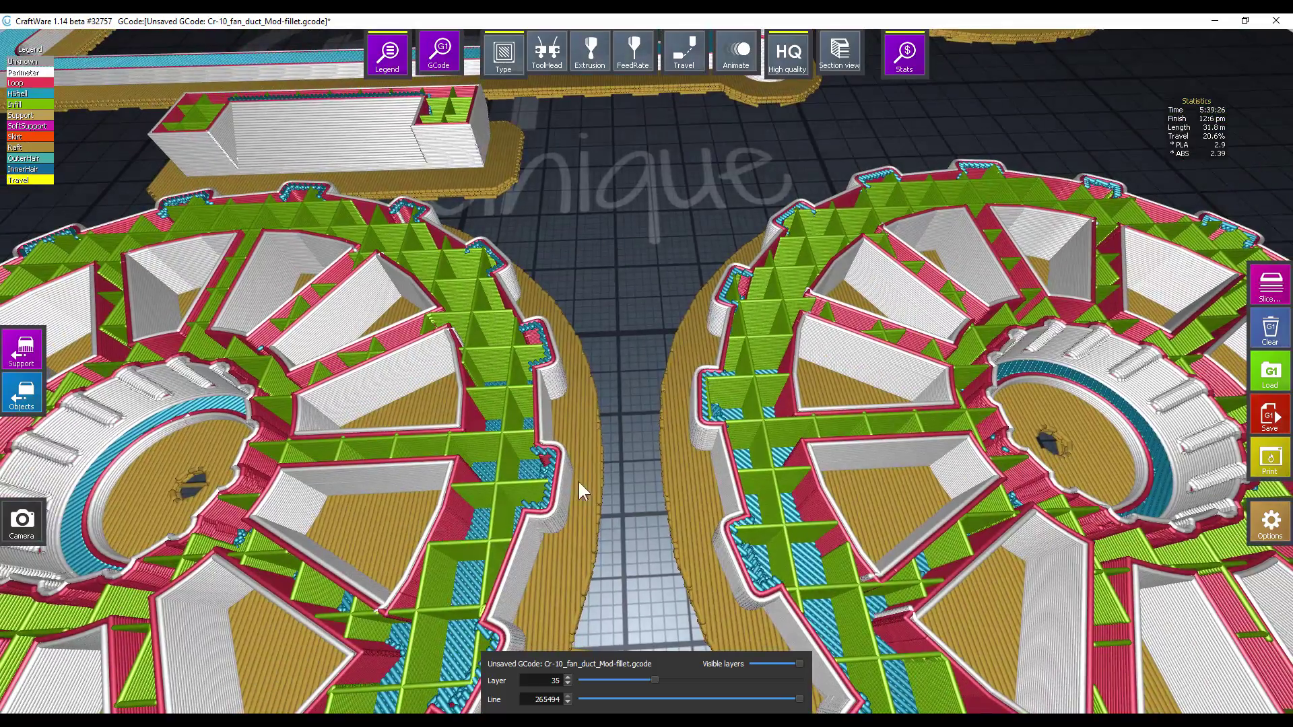
pyautogui.scroll(-5, 569, 478)
pyautogui.scroll(-3, 570, 476)
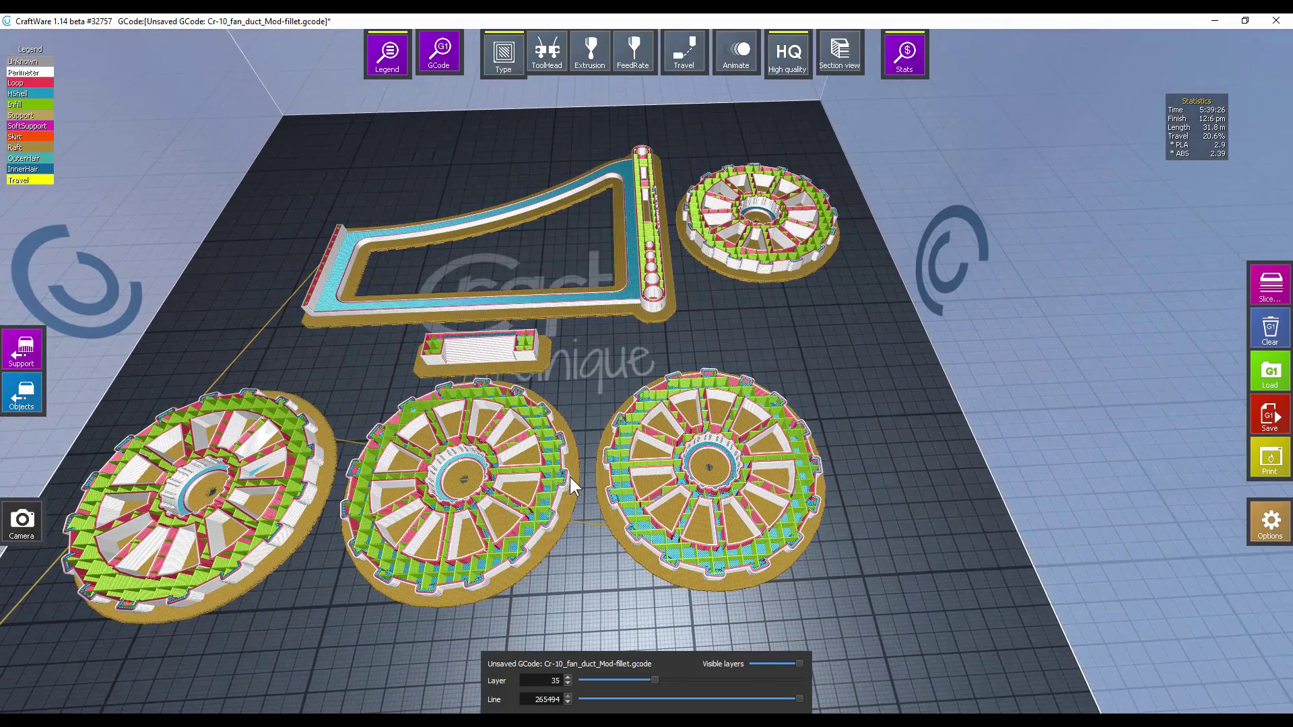
# Raise the Layer slider from 35 to the final layer 105, showing the stand's finished top surfaces
pyautogui.moveTo(654, 678); pyautogui.dragTo(690, 674)
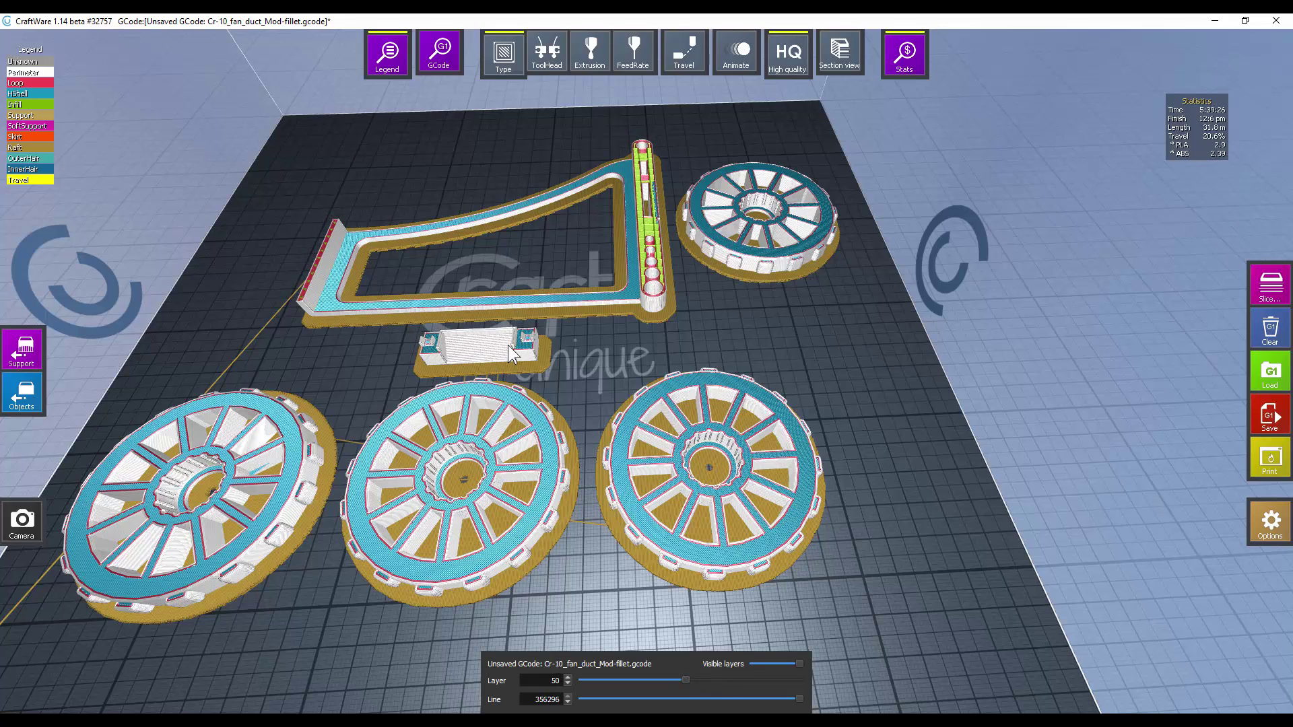
pyautogui.moveTo(688, 678); pyautogui.dragTo(727, 688)
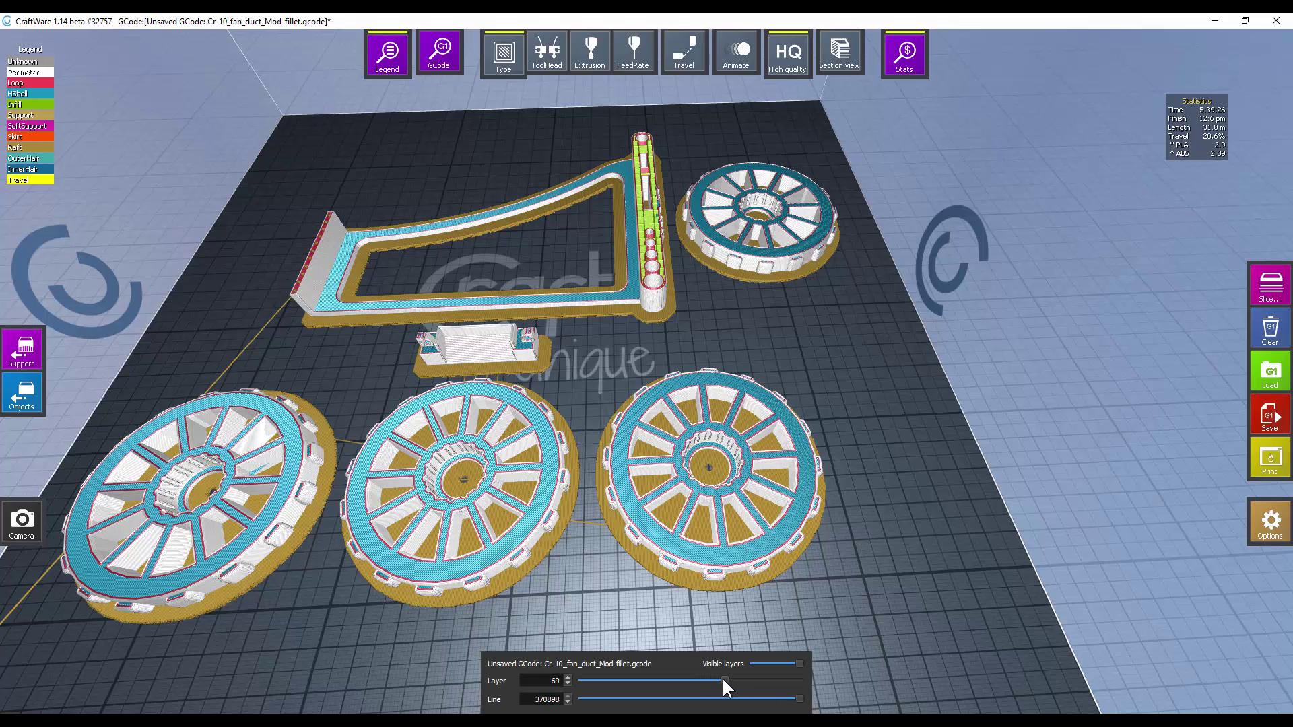
pyautogui.moveTo(724, 688); pyautogui.dragTo(736, 691)
pyautogui.moveTo(748, 681); pyautogui.dragTo(799, 683)
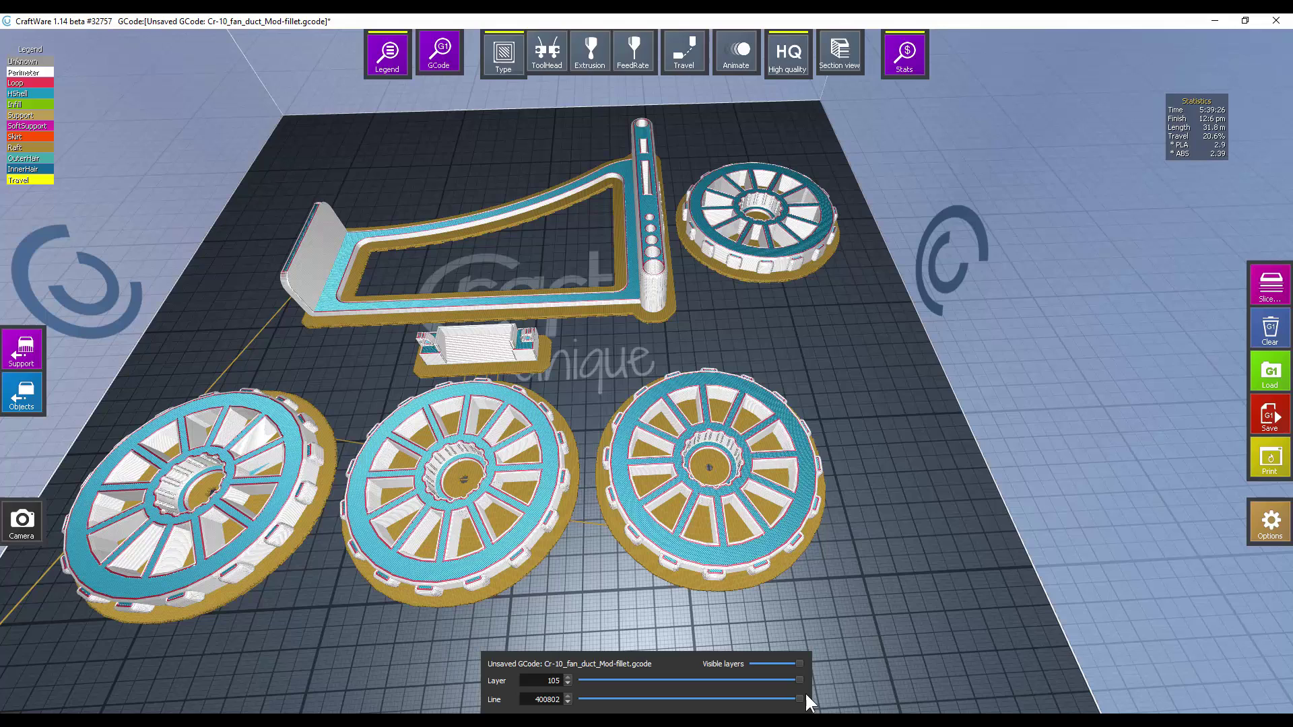
pyautogui.moveTo(799, 683)
pyautogui.mouseDown()
pyautogui.moveTo(741, 682)
pyautogui.moveTo(799, 687)
pyautogui.mouseUp()
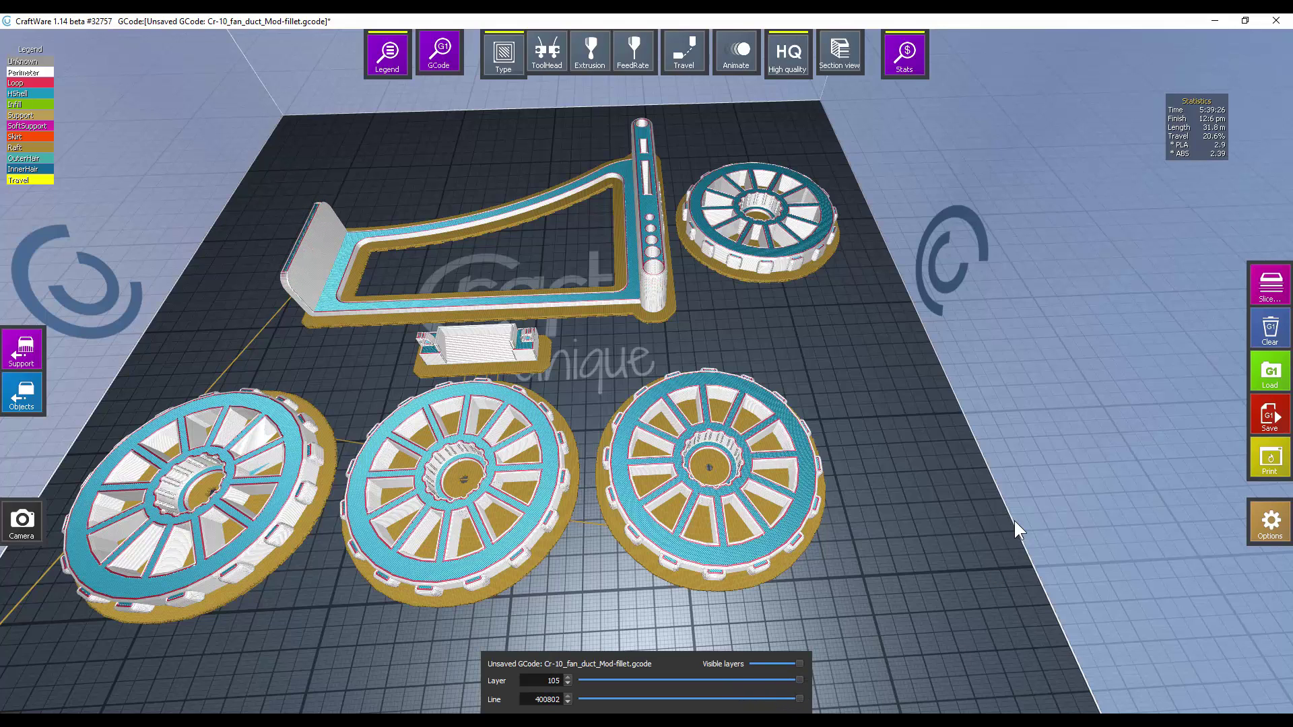